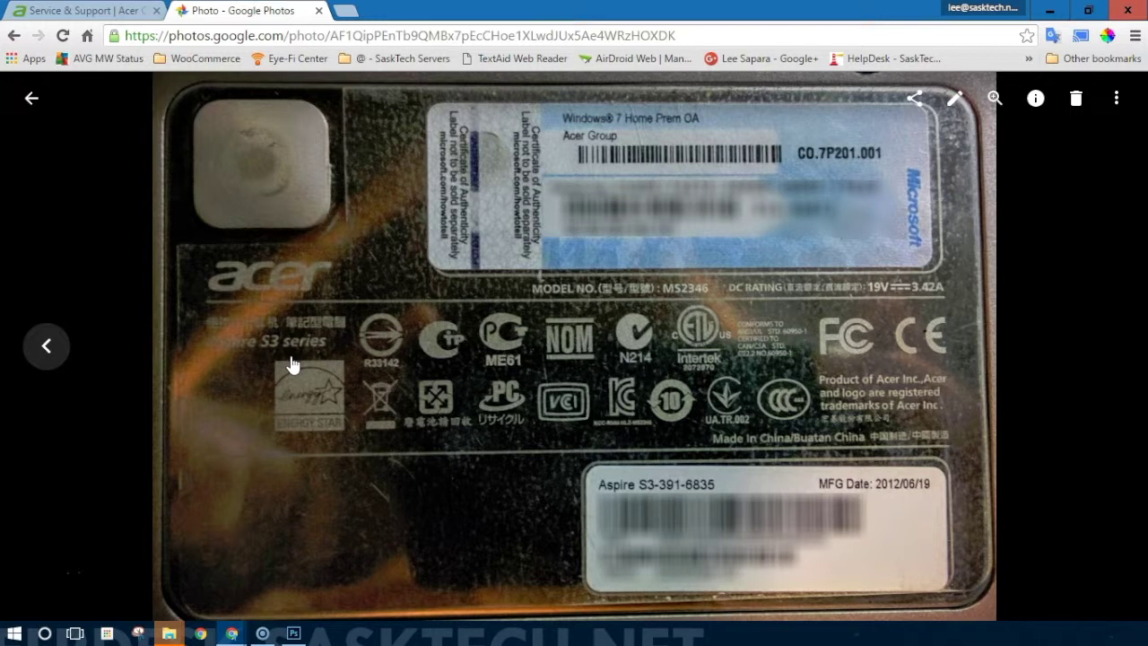
Search the Windows 7 computer for "system" and open the System control panel page
{"action": "mouse_move", "coordinate": [293, 366]}
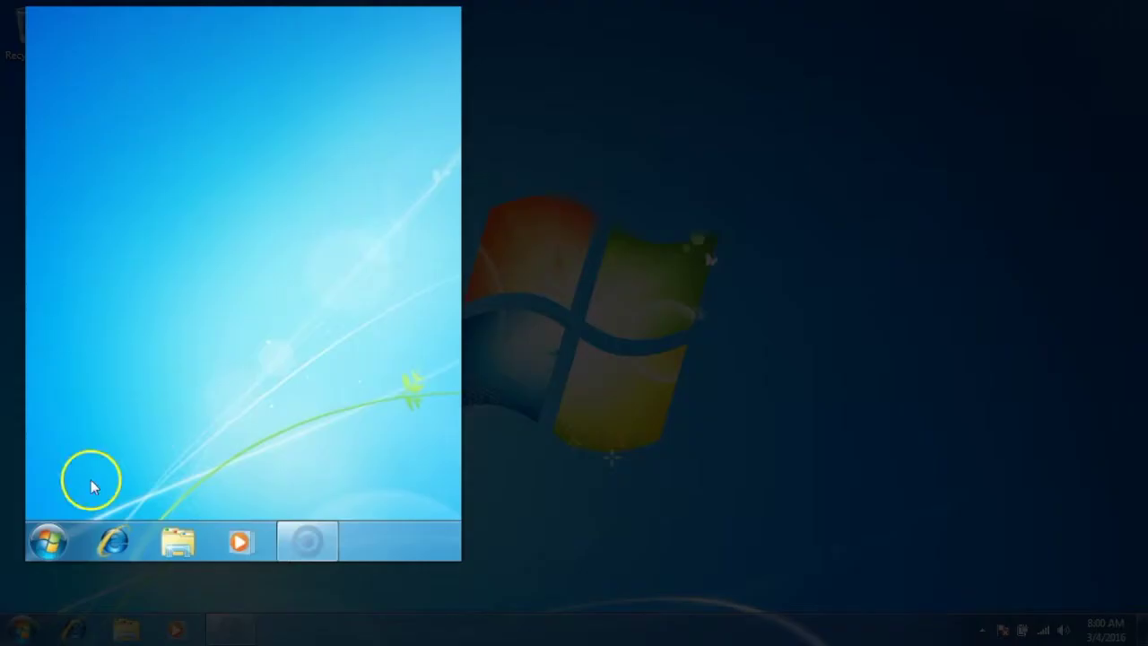
{"action": "left_click", "coordinate": [54, 535]}
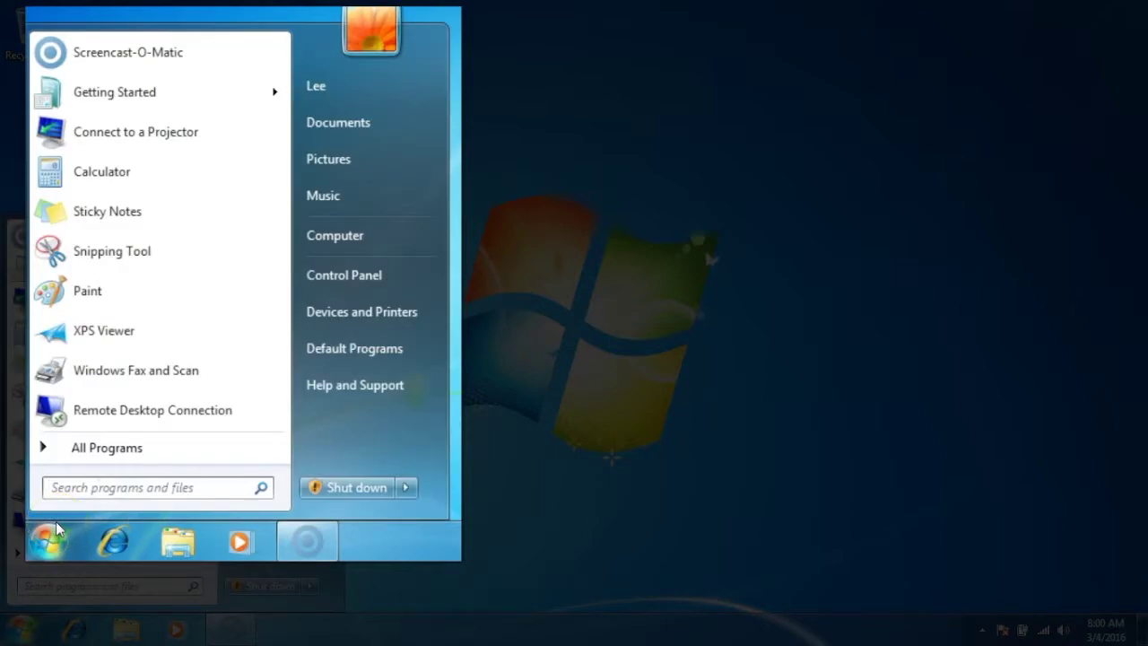
{"action": "type", "text": "system"}
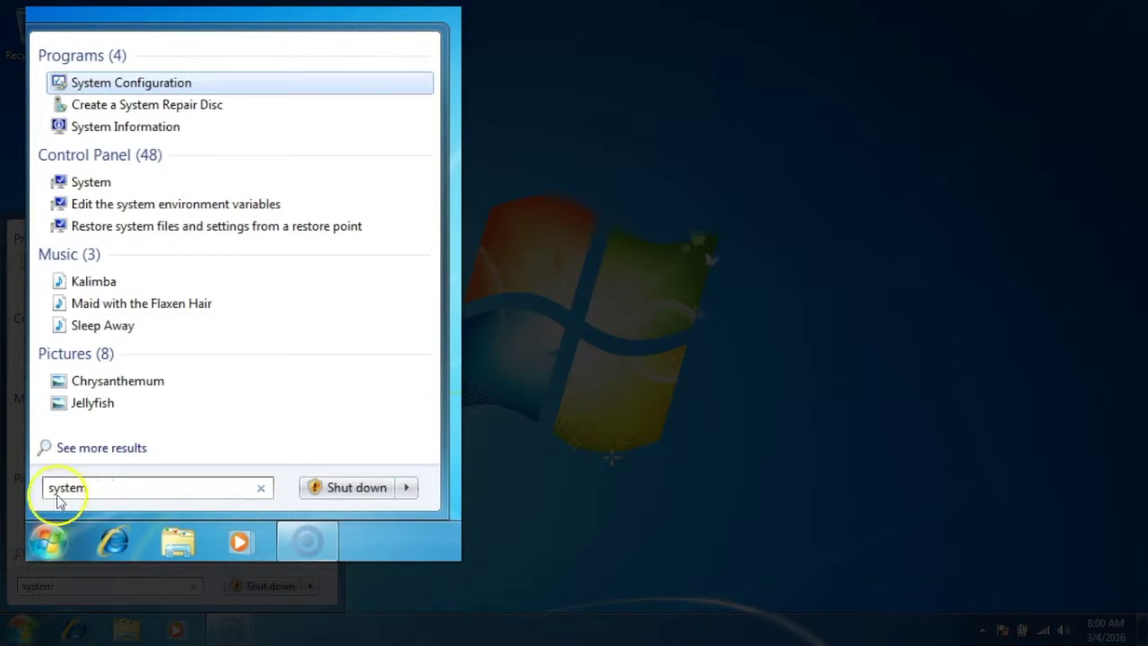
{"action": "left_click", "coordinate": [94, 183]}
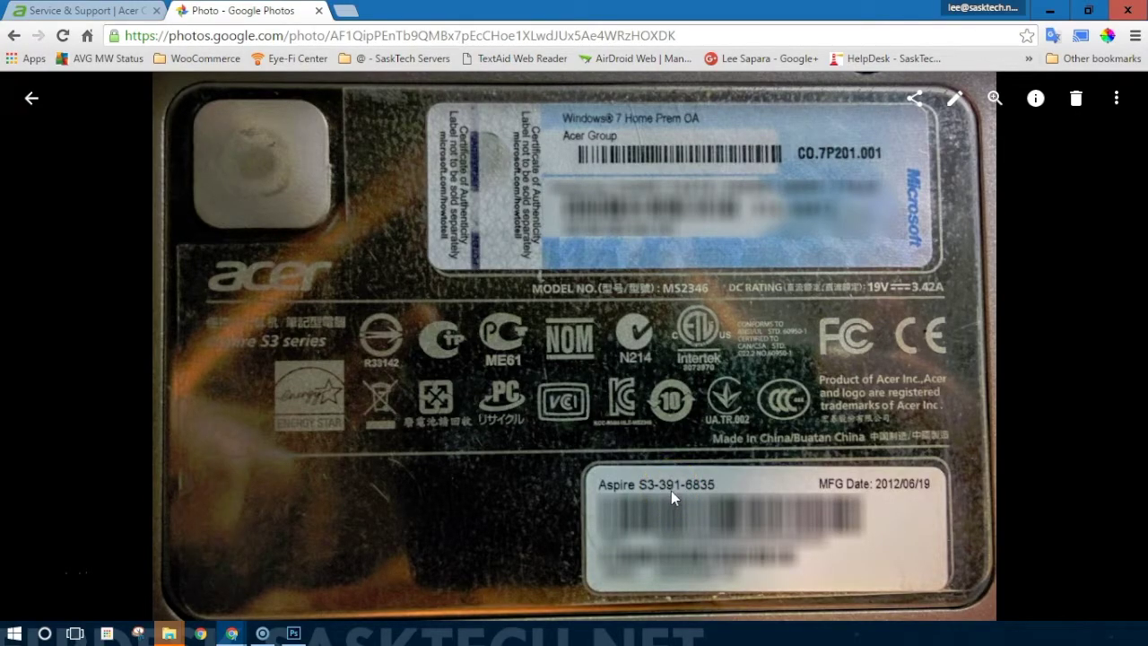
Switch to the Acer support site and open its Drivers and Manuals page
{"action": "left_click", "coordinate": [114, 18]}
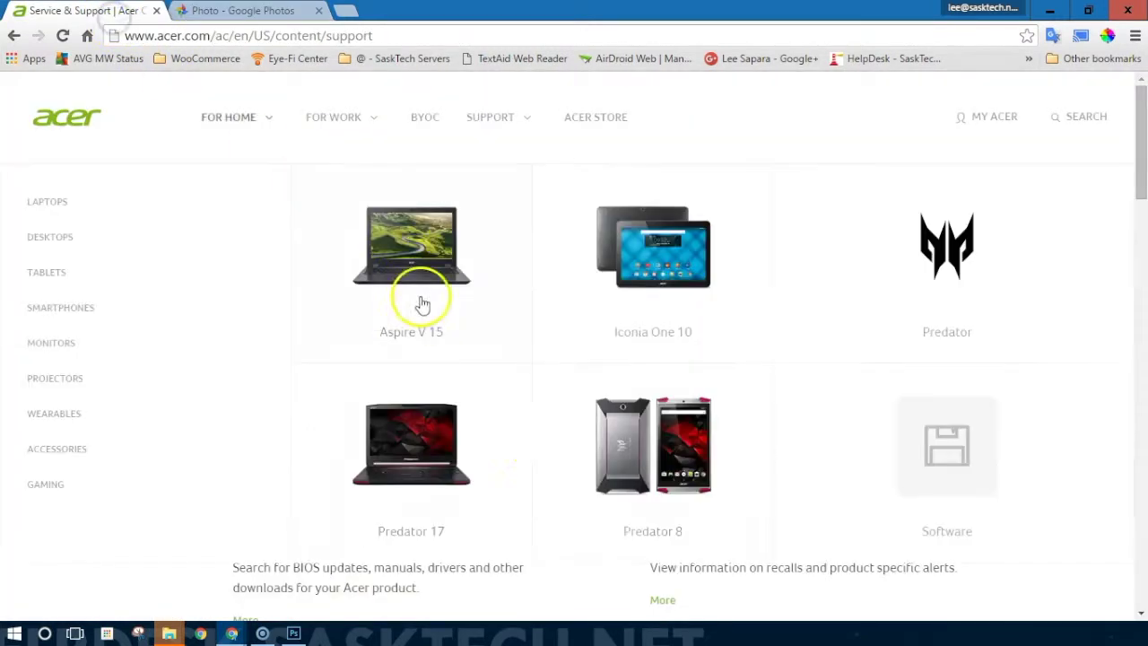
{"action": "left_click", "coordinate": [497, 121]}
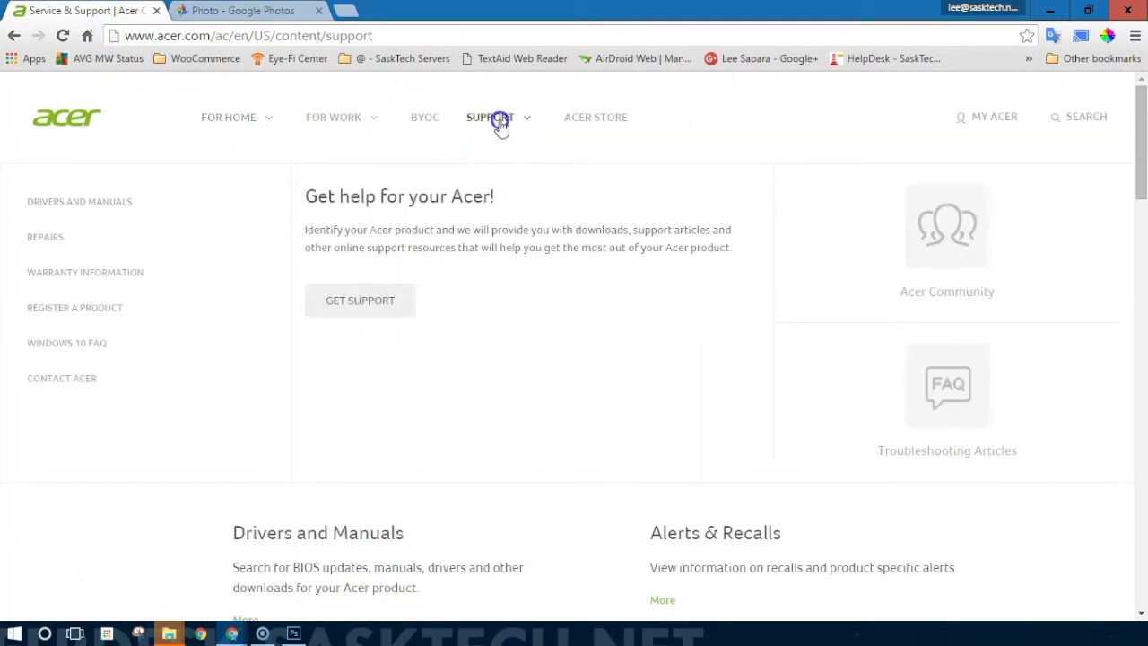
{"action": "left_click", "coordinate": [380, 299]}
{"action": "scroll", "coordinate": [398, 431], "scroll_direction": "down", "scroll_amount": 2}
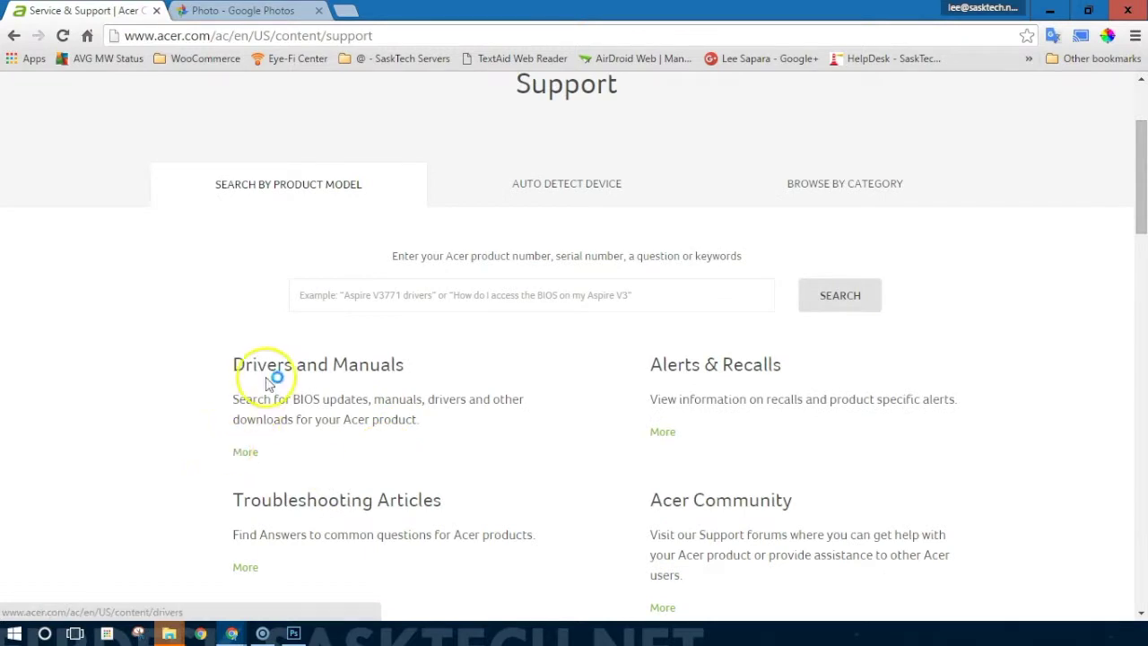
{"action": "left_click", "coordinate": [245, 455]}
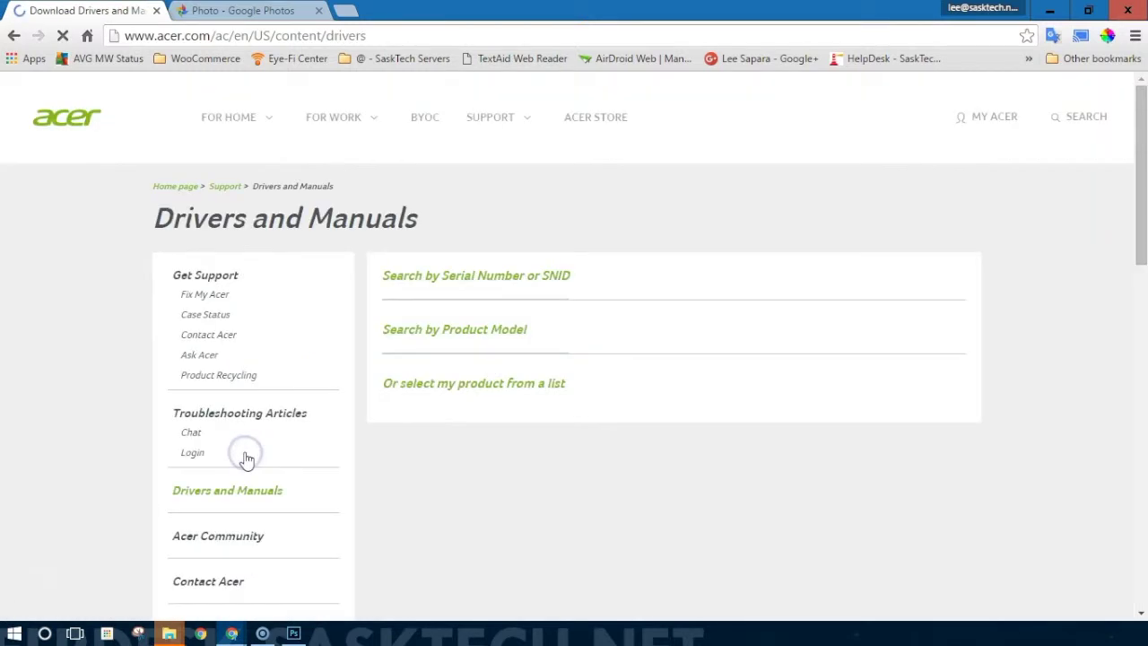
Look up the product model Aspire S3-391 and set its operating system to Windows 7 64-bit
{"action": "left_click", "coordinate": [451, 409]}
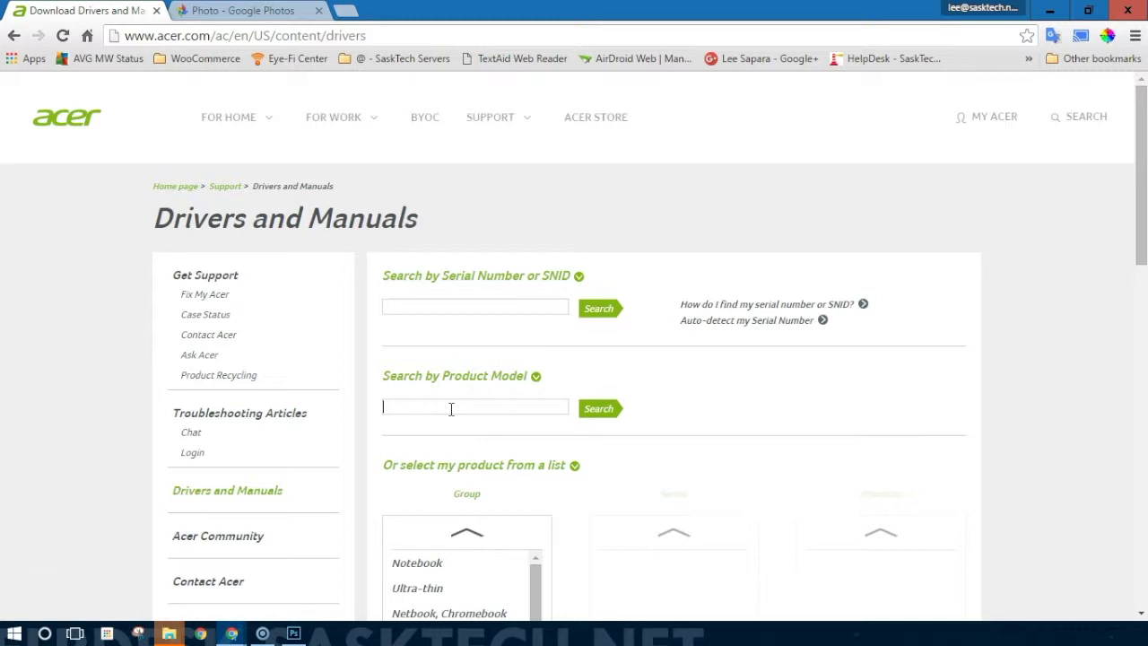
{"action": "type", "text": "s3"}
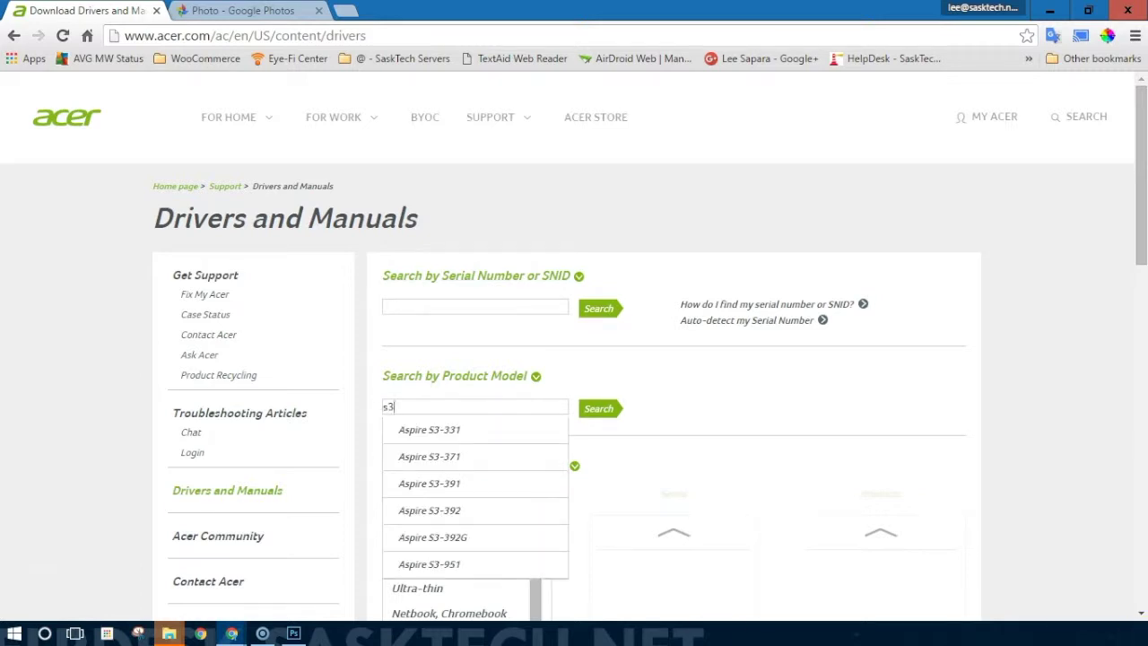
{"action": "left_click", "coordinate": [453, 485]}
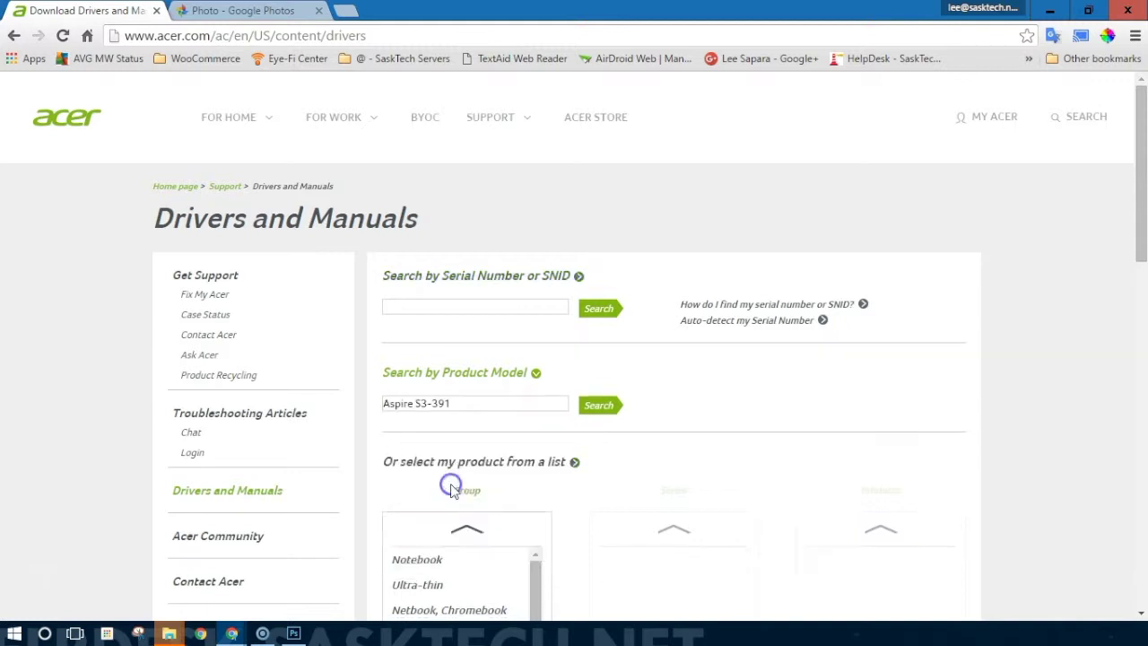
{"action": "scroll", "coordinate": [717, 462], "scroll_direction": "down", "scroll_amount": 2}
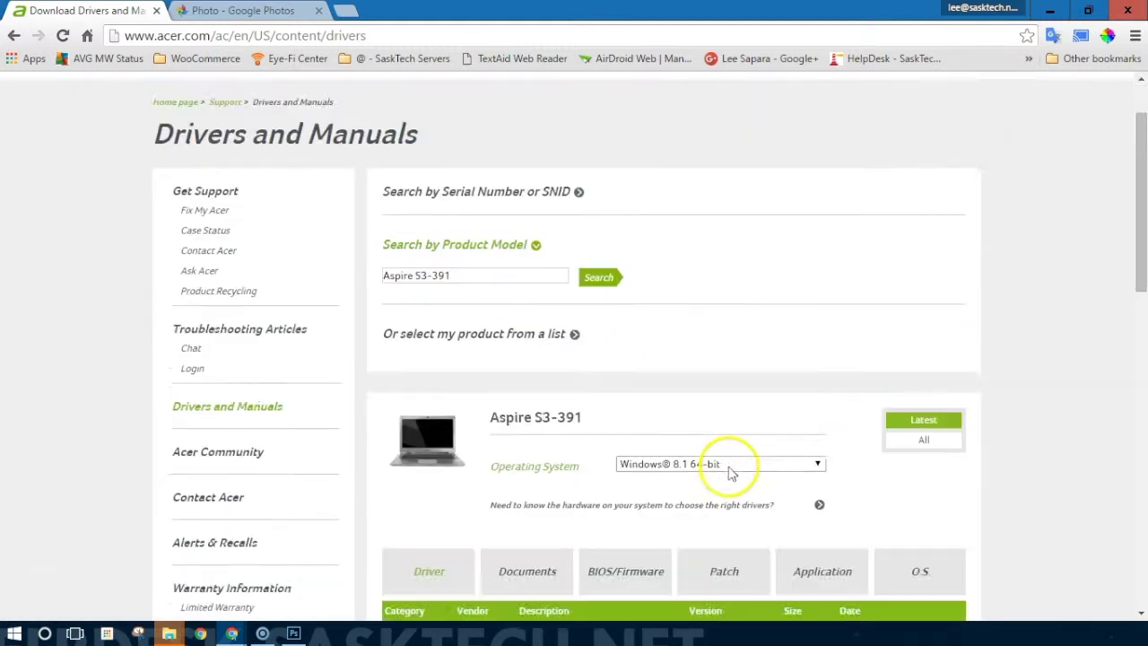
{"action": "left_click", "coordinate": [696, 385]}
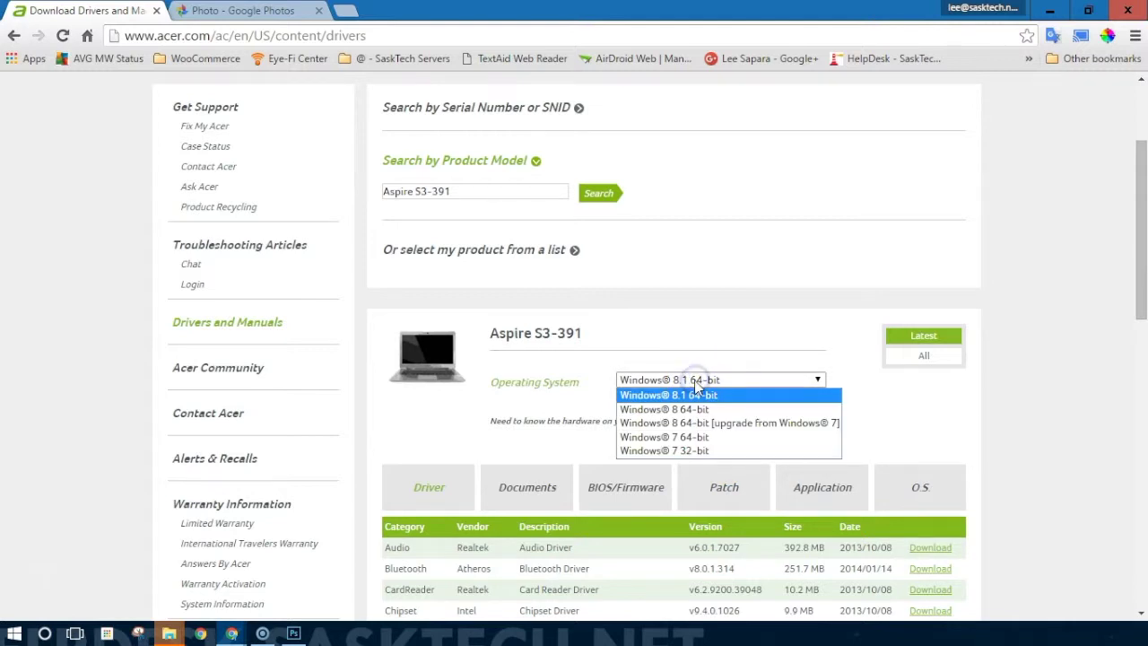
{"action": "left_click", "coordinate": [706, 438]}
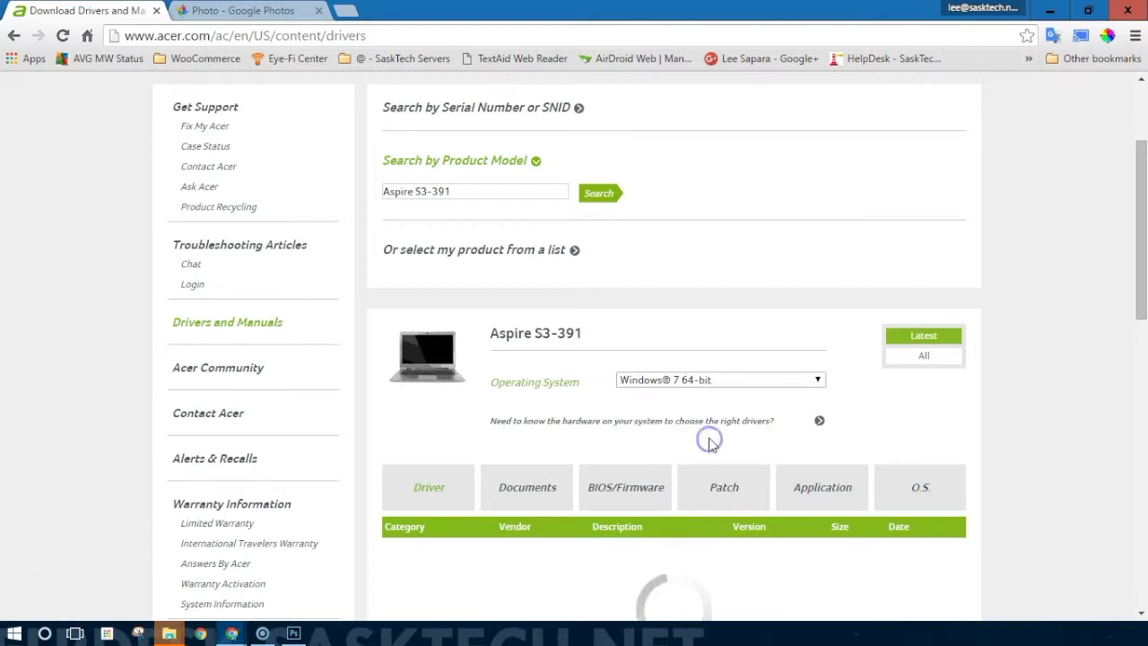
Save the Intel SATA AHCI driver zip to the AHCI folder inside Drivers\Aspire S3 on USB Drive (E:)
{"action": "scroll", "coordinate": [708, 442], "scroll_direction": "down", "scroll_amount": 4}
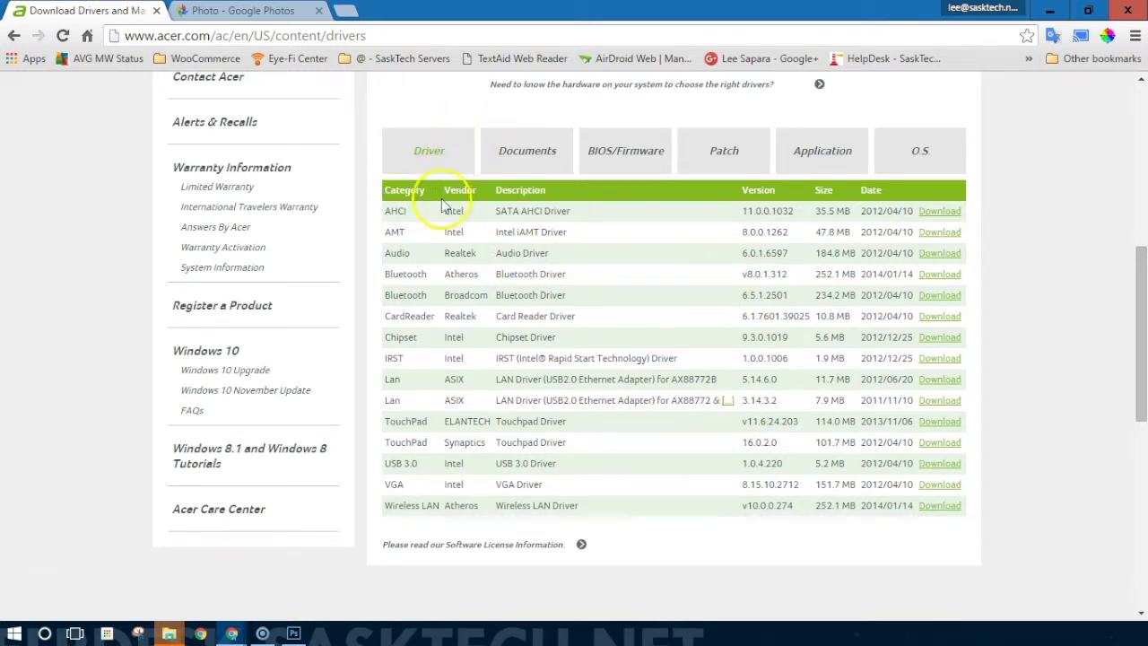
{"action": "right_click", "coordinate": [944, 213]}
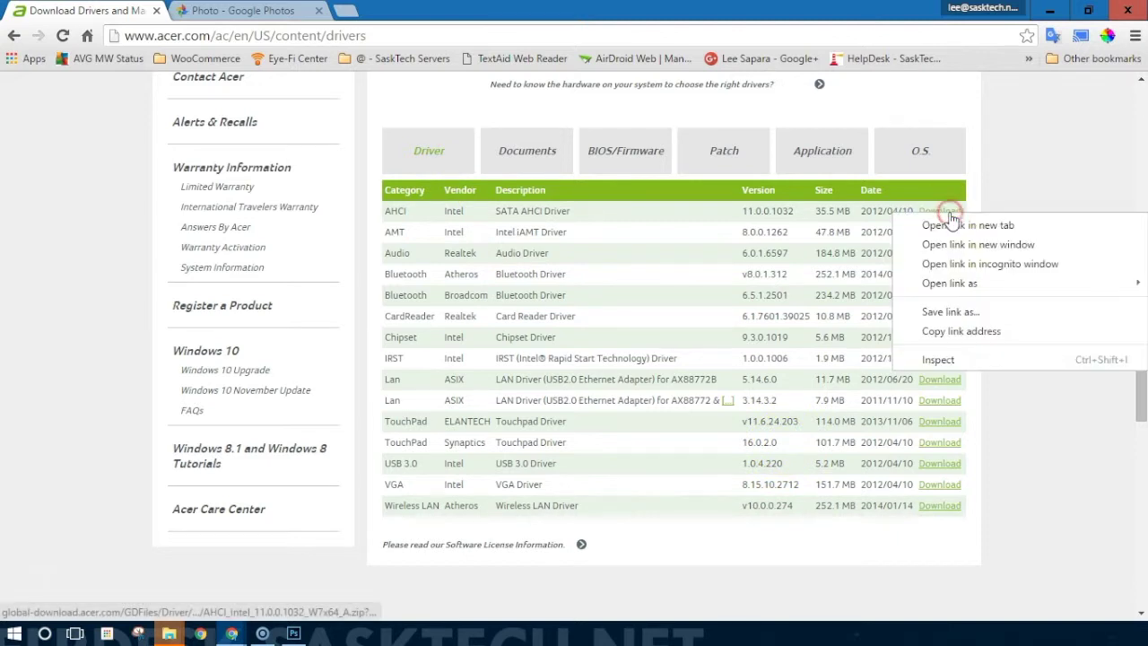
{"action": "left_click", "coordinate": [952, 313]}
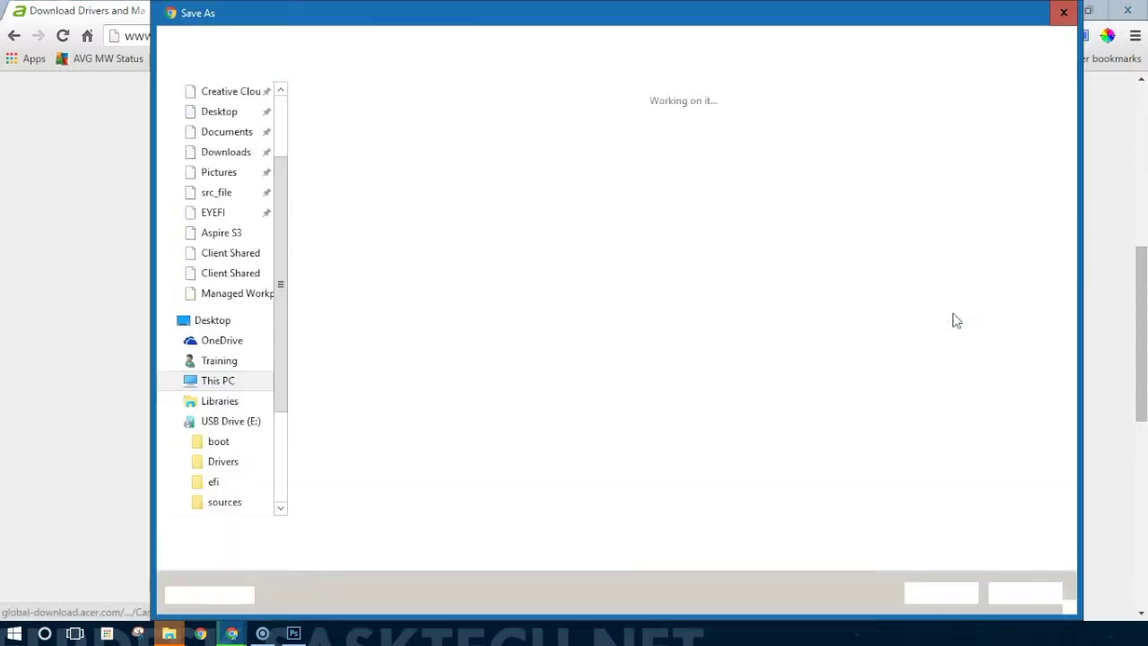
{"action": "left_click", "coordinate": [253, 431]}
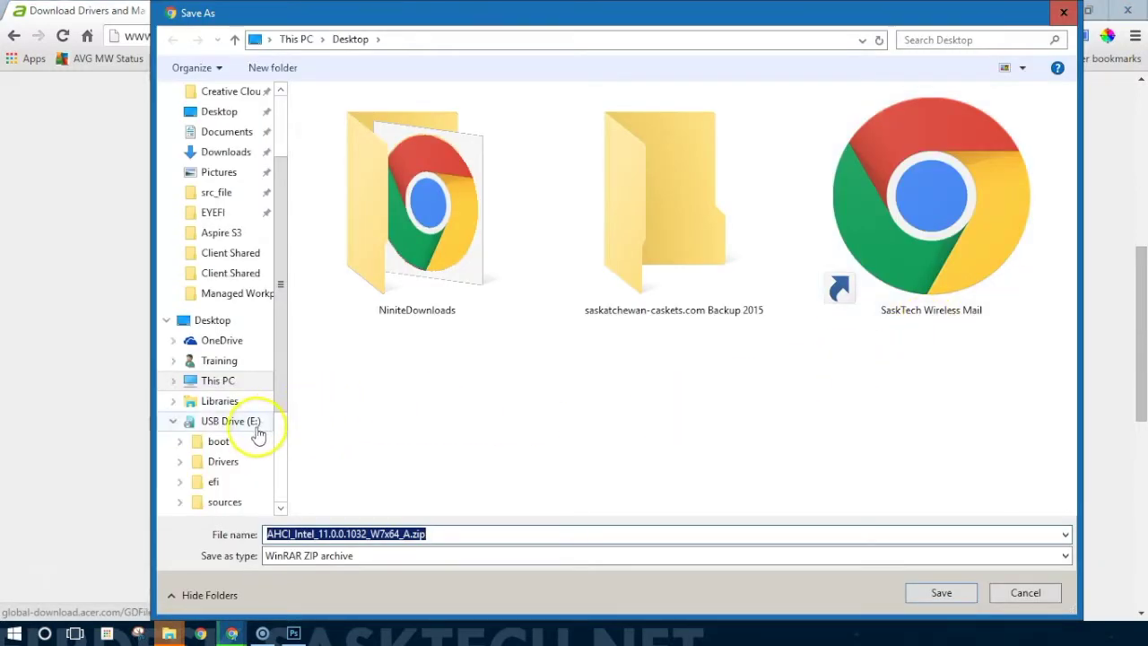
{"action": "left_click", "coordinate": [235, 427]}
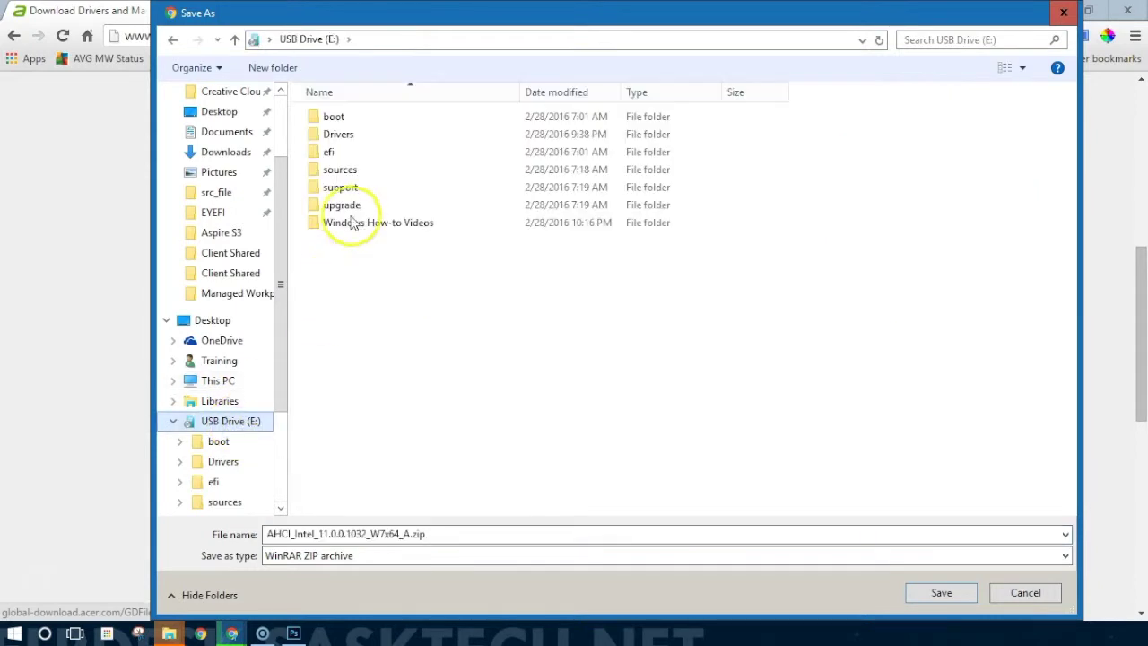
{"action": "left_click", "coordinate": [339, 139]}
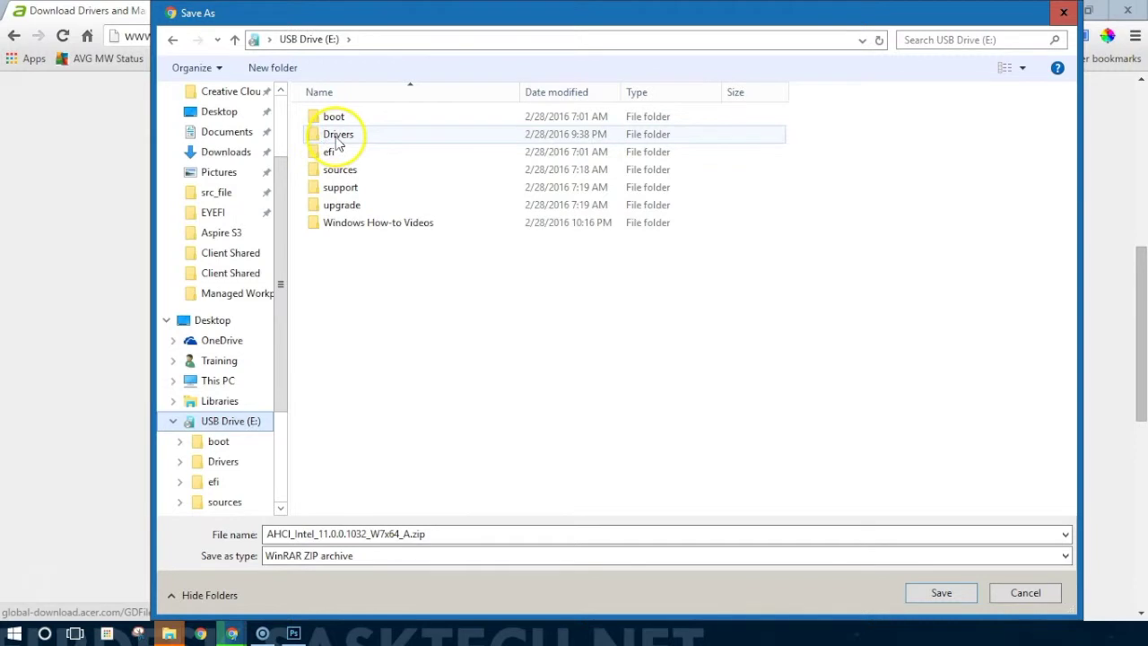
{"action": "double_click", "coordinate": [339, 139]}
{"action": "left_click", "coordinate": [333, 122]}
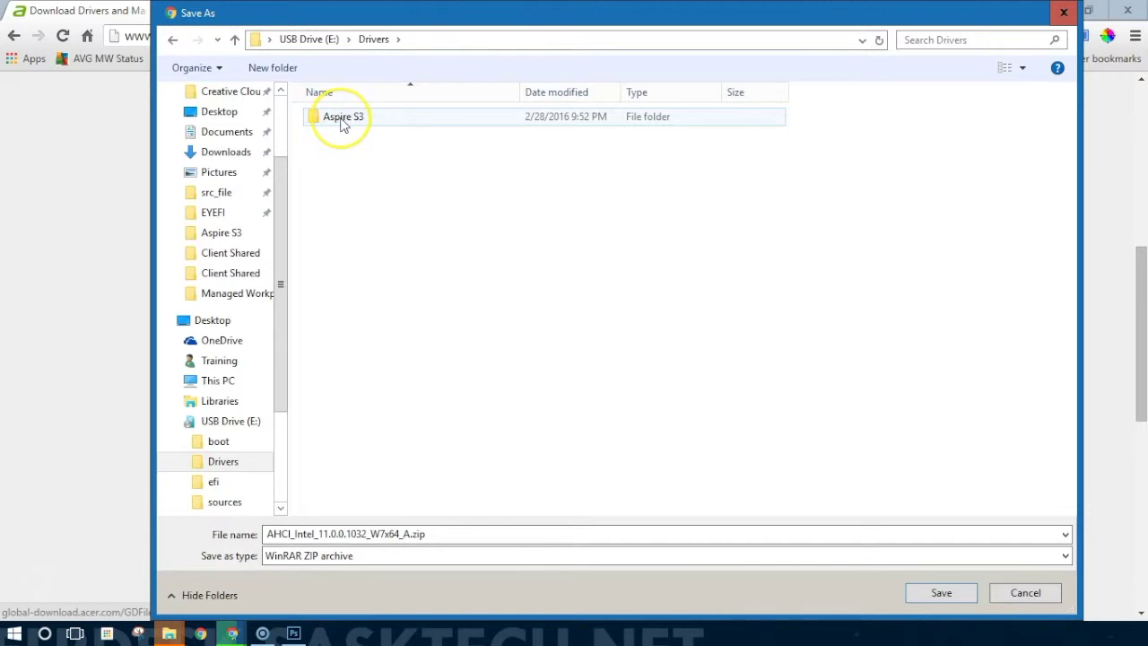
{"action": "double_click", "coordinate": [342, 122]}
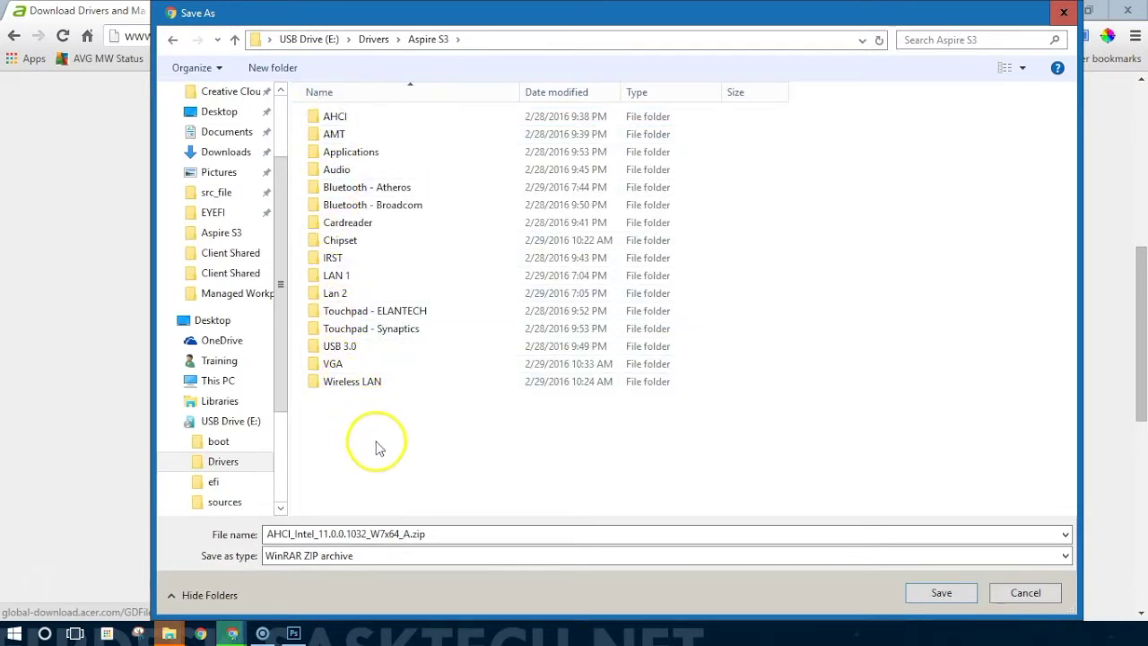
{"action": "double_click", "coordinate": [316, 124]}
{"action": "left_click", "coordinate": [943, 594]}
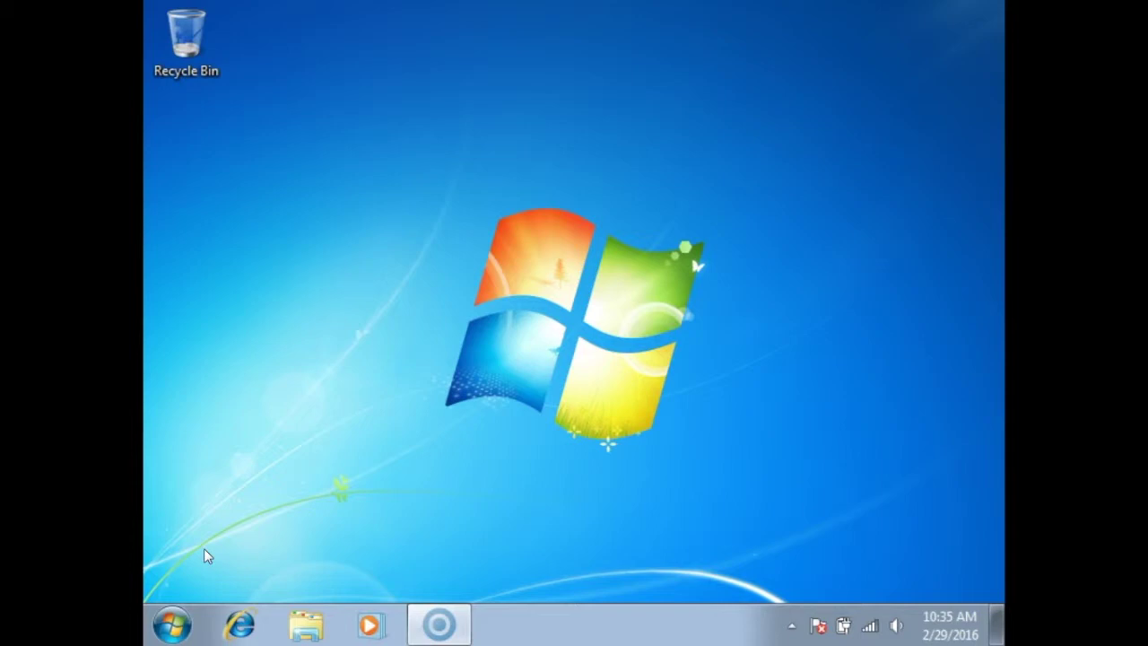
On the Windows 7 computer, browse Removable Disk (D:) to the "3 - Chipset" folder inside Drivers\Aspire S3
{"action": "key", "text": "super+e"}
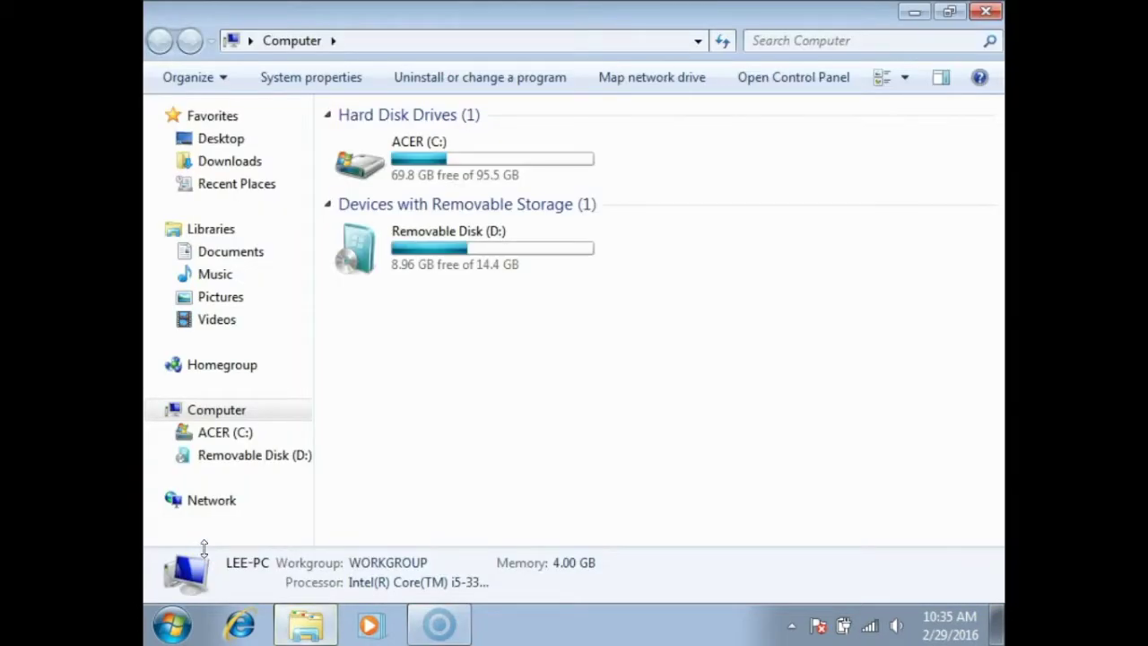
{"action": "double_click", "coordinate": [370, 269]}
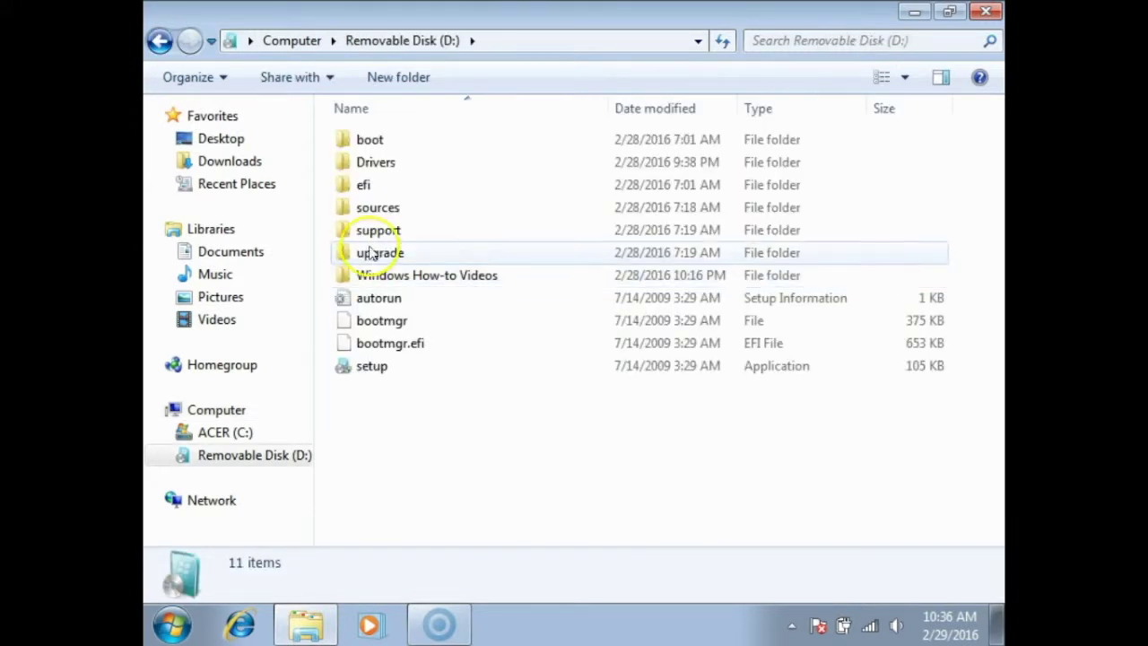
{"action": "double_click", "coordinate": [372, 170]}
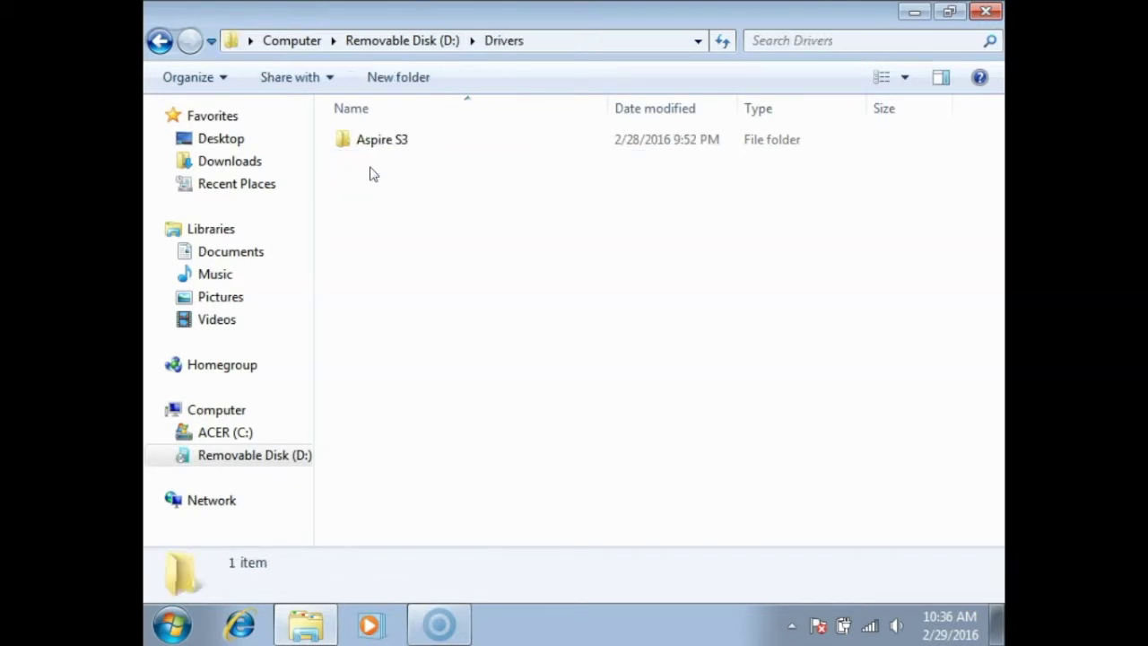
{"action": "double_click", "coordinate": [372, 150]}
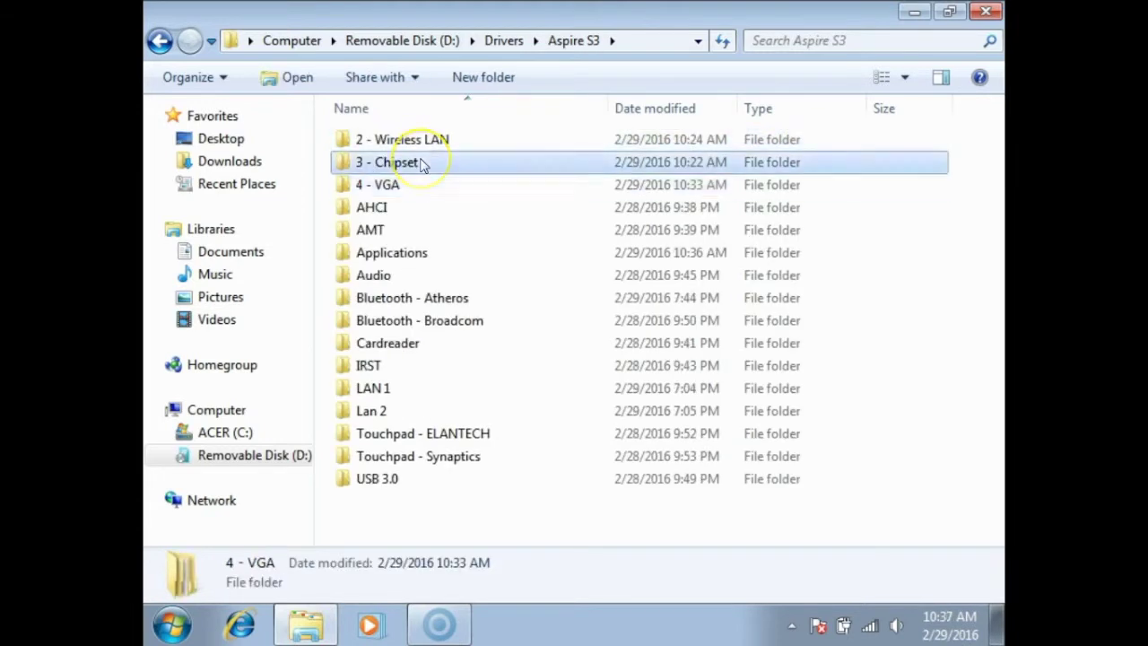
{"action": "double_click", "coordinate": [419, 160]}
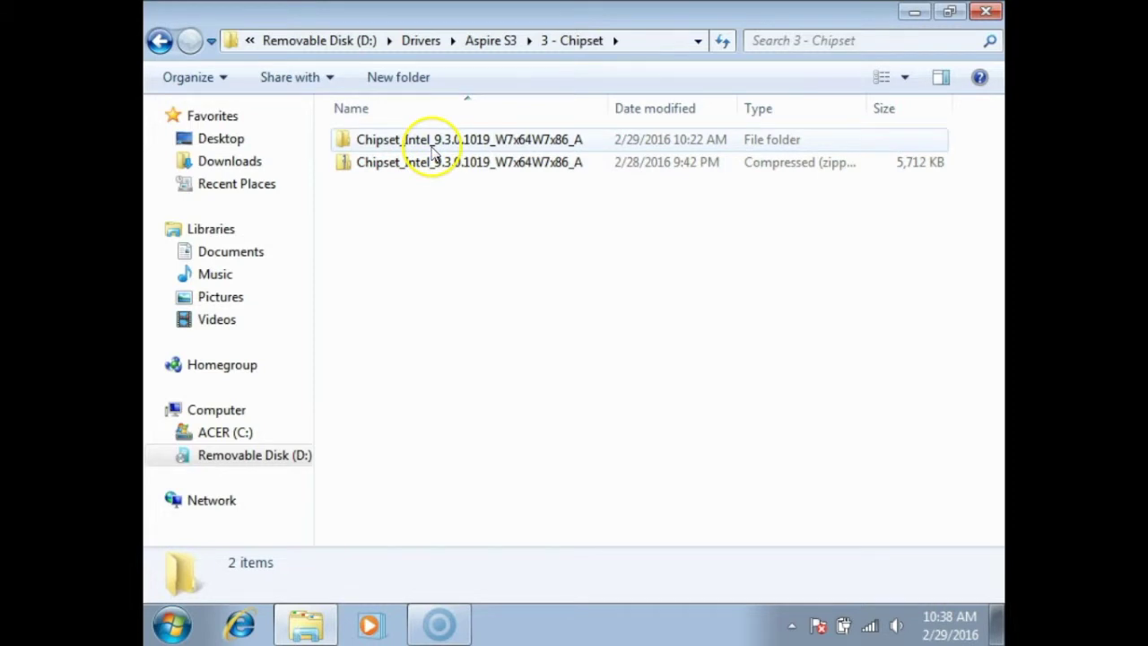
{"action": "left_click", "coordinate": [430, 163]}
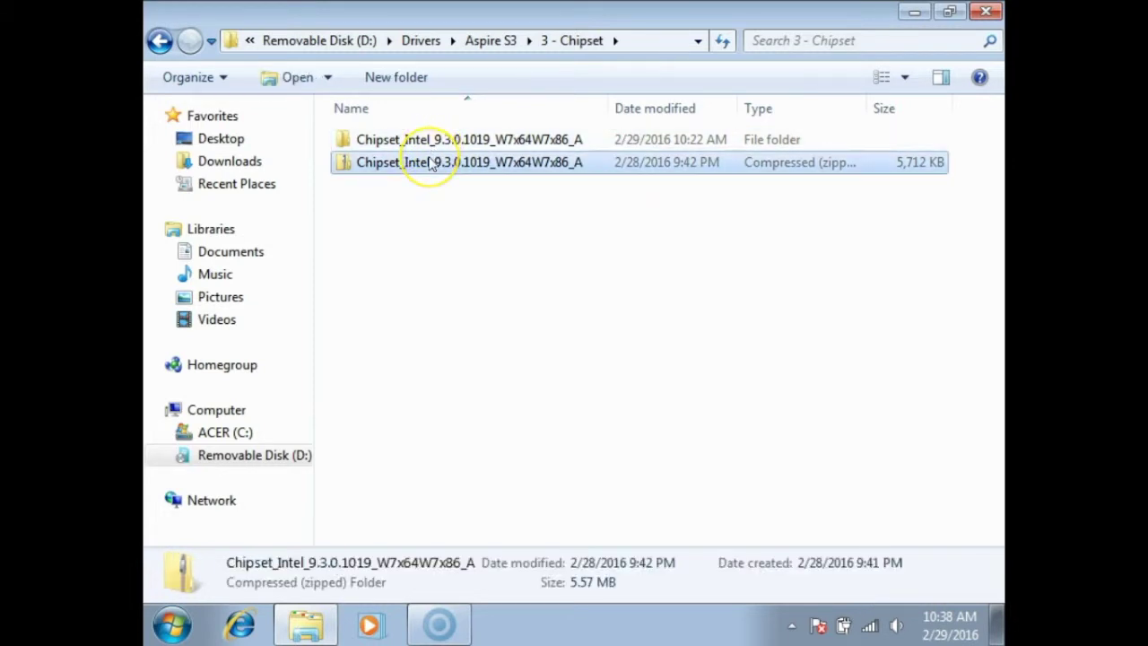
{"action": "right_click", "coordinate": [364, 169]}
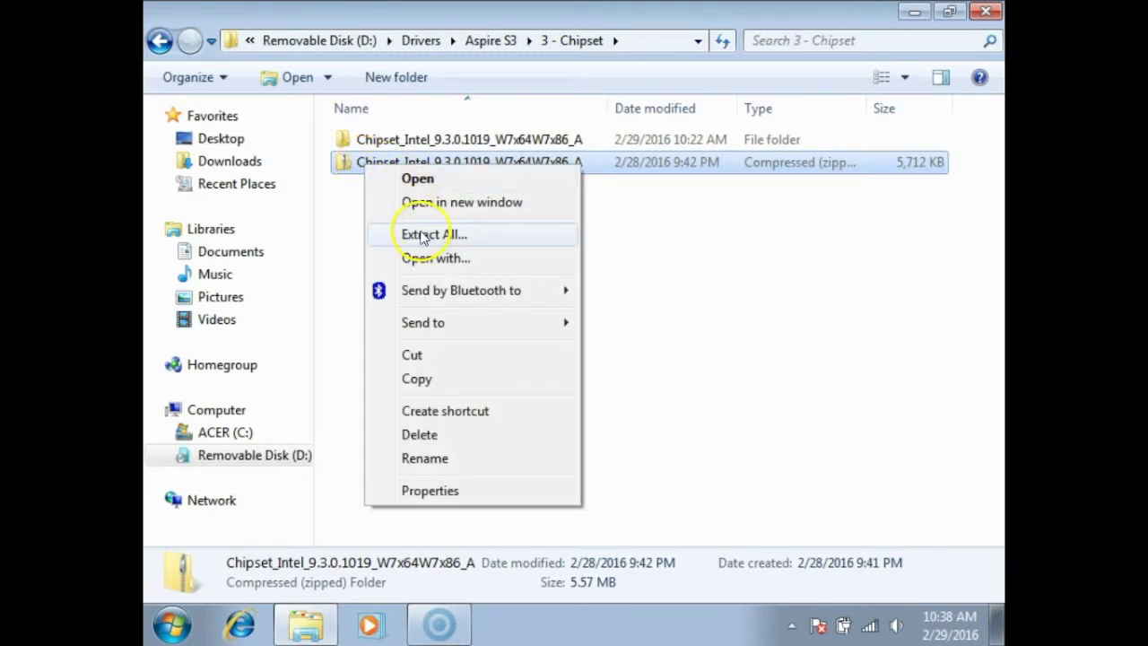
{"action": "left_click", "coordinate": [397, 142]}
Launch the infinst_autol application from the Chipset_Intel_9.3.0.1019_Win7x86x64 folder inside the extracted chipset driver folder
{"action": "double_click", "coordinate": [397, 140]}
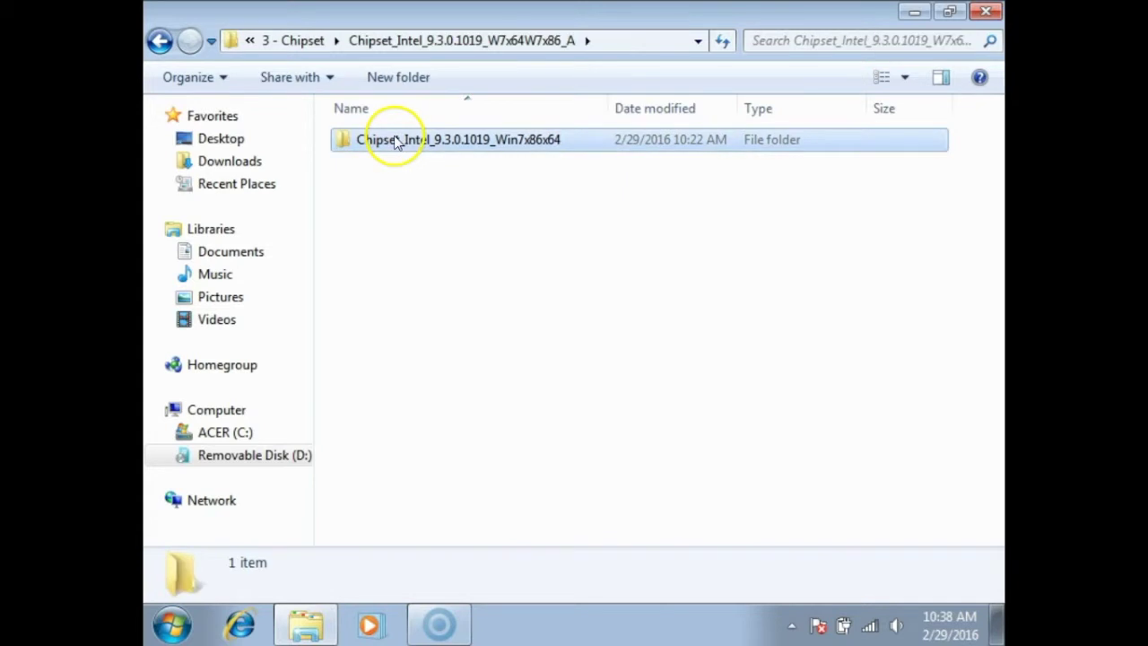
{"action": "double_click", "coordinate": [397, 140]}
{"action": "left_click", "coordinate": [397, 140]}
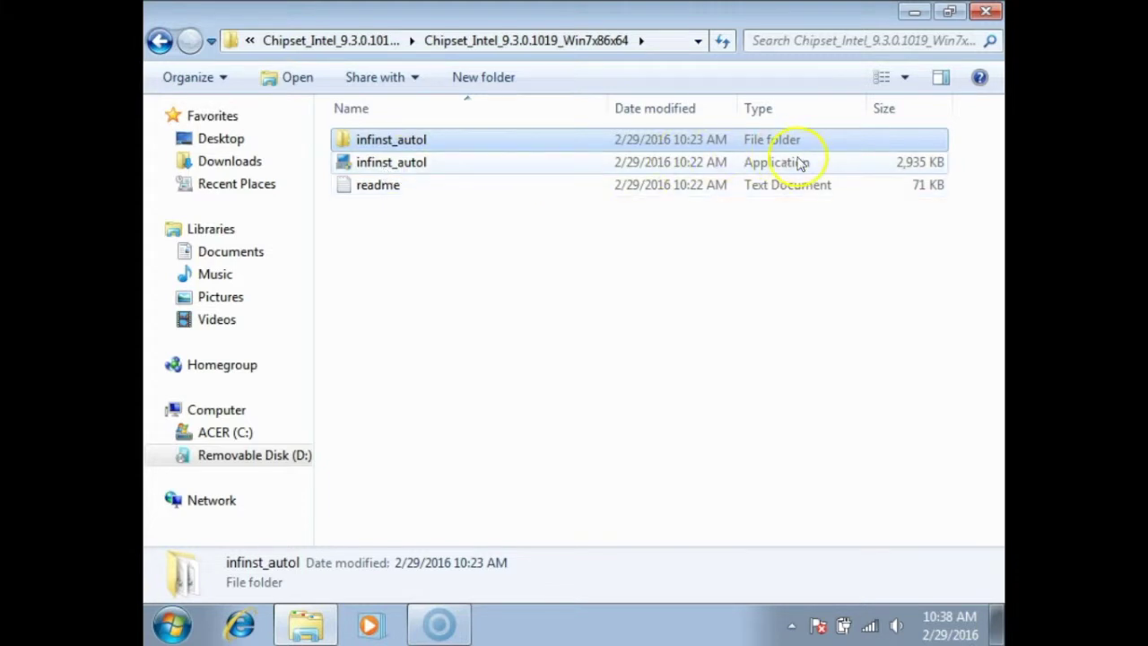
{"action": "left_click", "coordinate": [411, 164]}
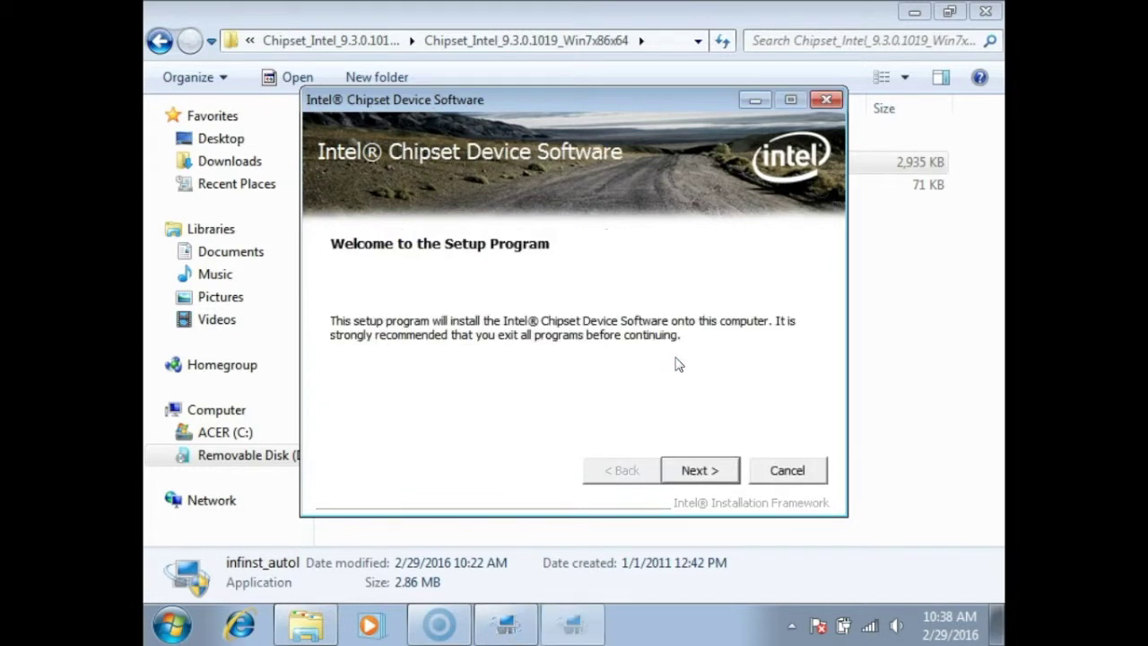
Install the Intel Chipset Device Software through its setup program and choose to restart the computer later
{"action": "left_click", "coordinate": [701, 469]}
{"action": "left_click", "coordinate": [704, 470]}
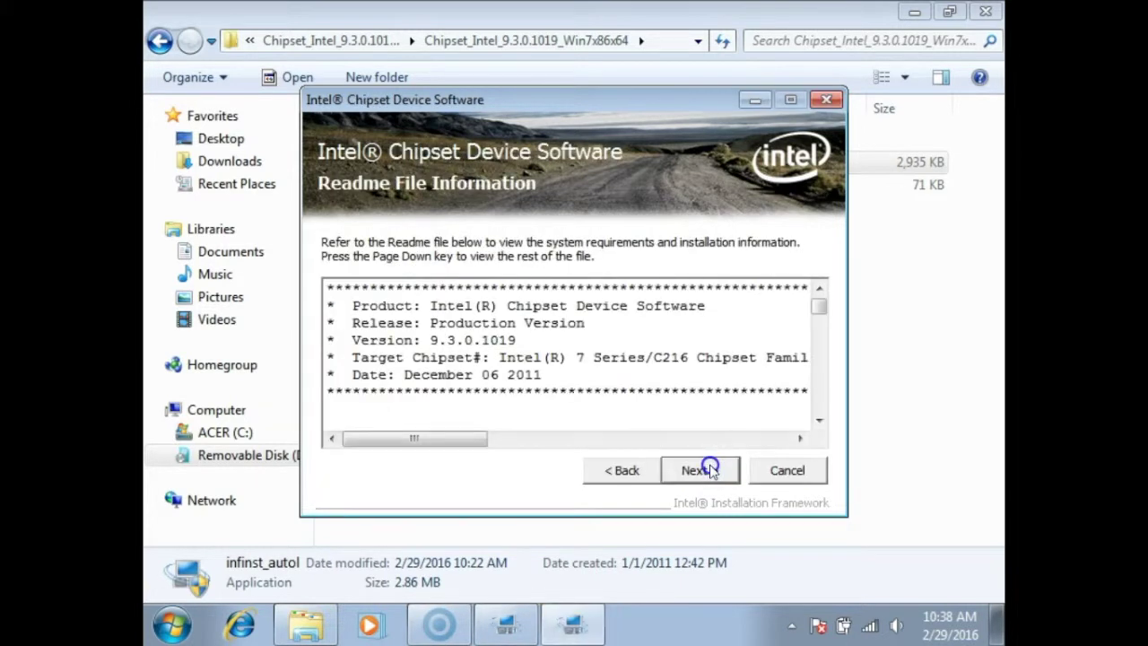
{"action": "left_click", "coordinate": [706, 470]}
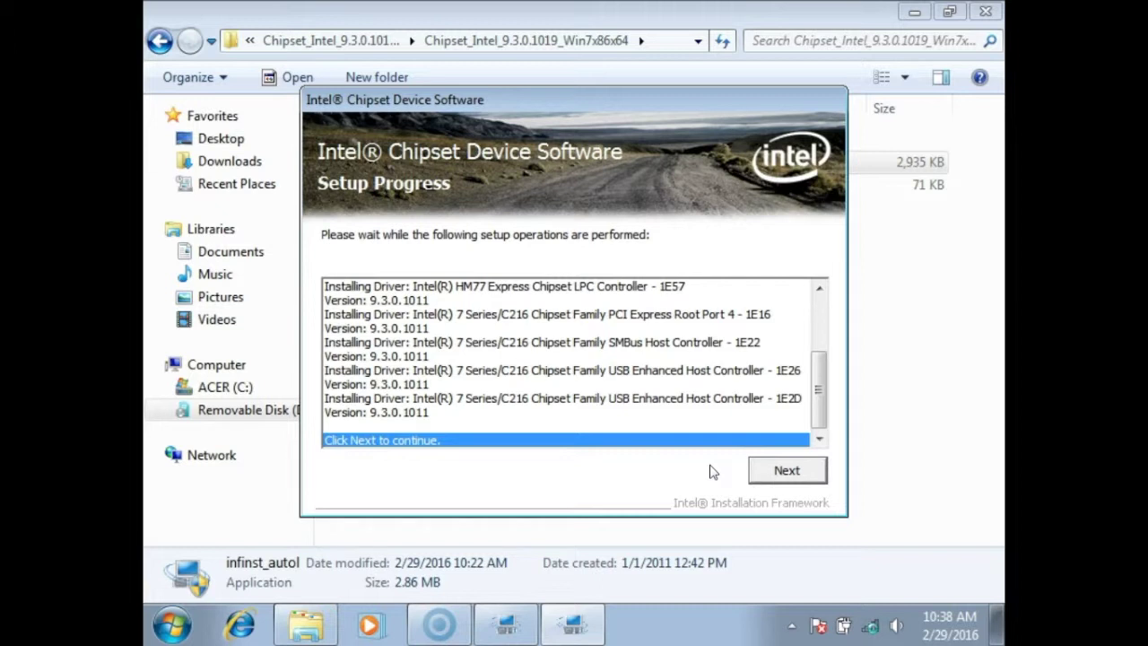
{"action": "left_click", "coordinate": [752, 470]}
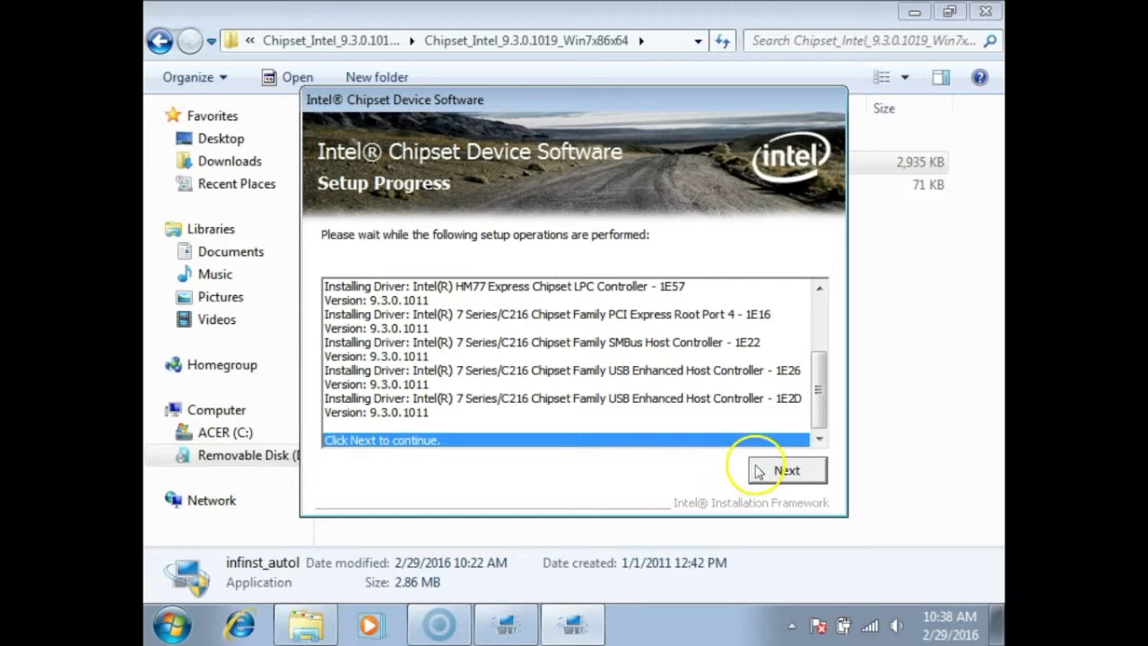
{"action": "left_click", "coordinate": [760, 471]}
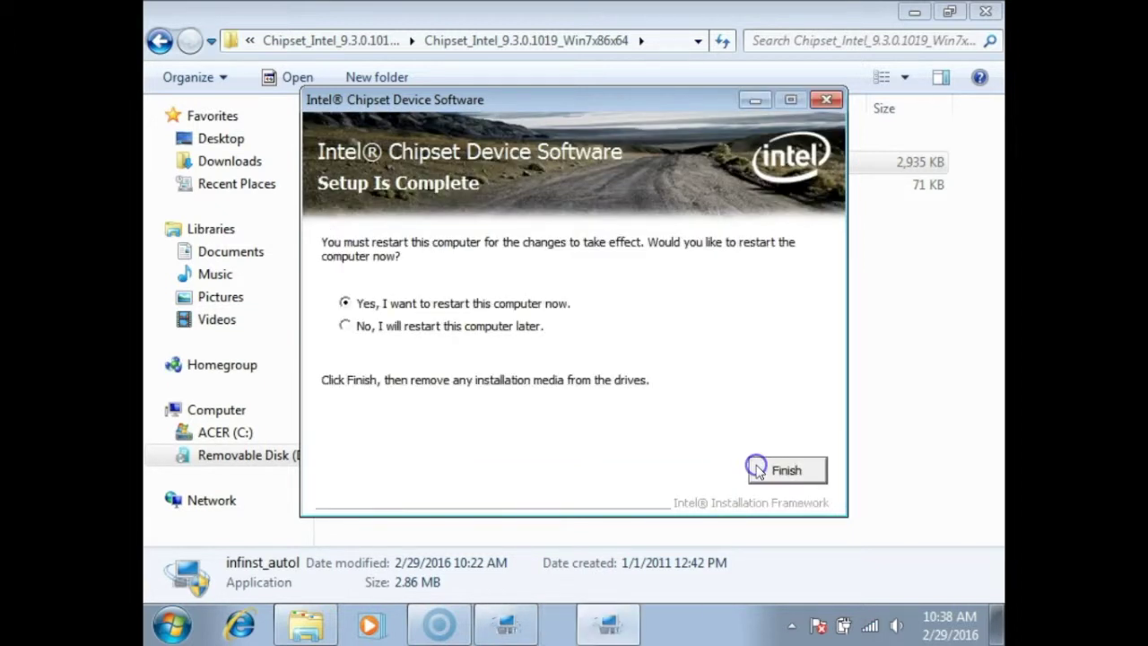
{"action": "left_click", "coordinate": [345, 330]}
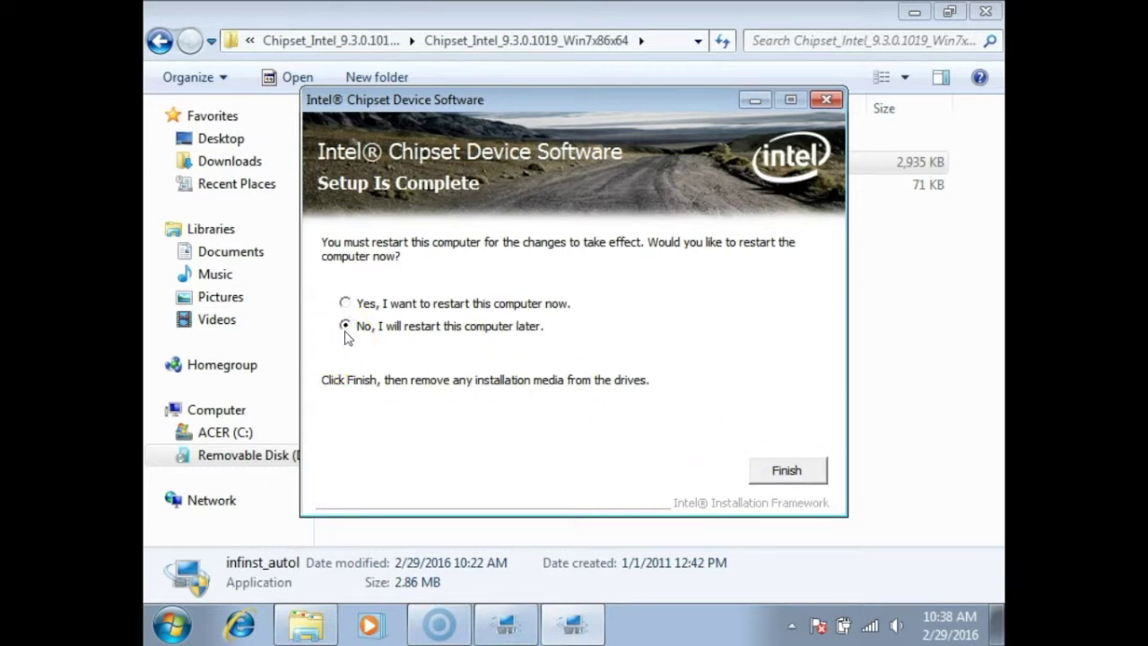
{"action": "left_click", "coordinate": [786, 469]}
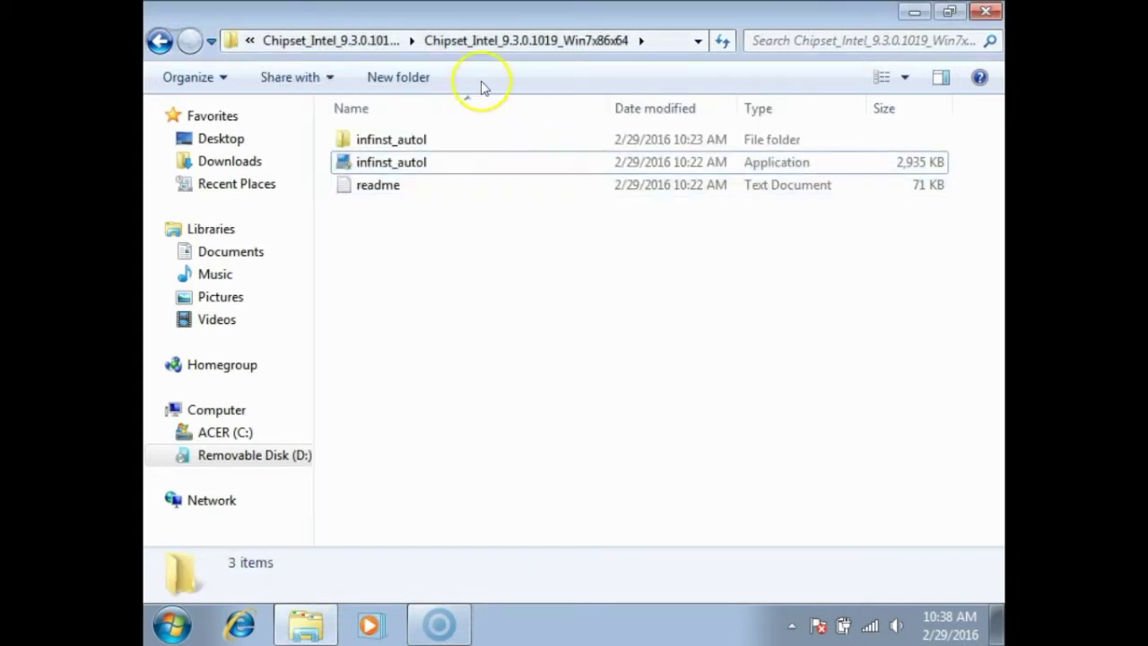
Return to the Aspire S3 folder and launch Setup from the VGA_Intel_8.15.10.2712_W7x64 folder inside "4 - VGA"
{"action": "left_click", "coordinate": [341, 45]}
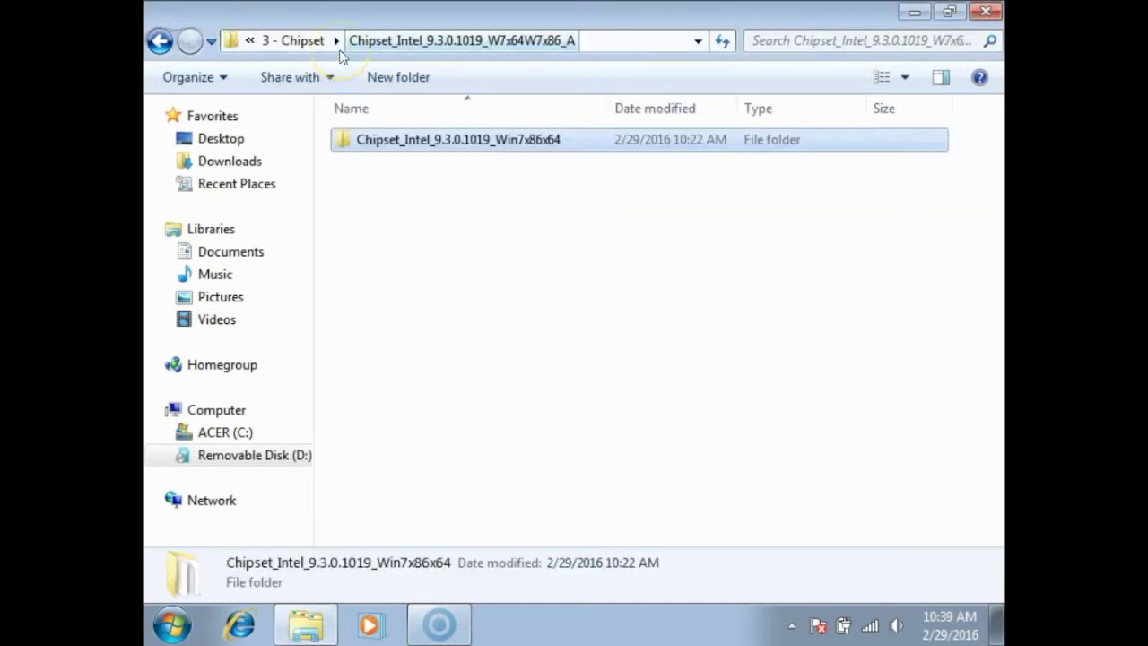
{"action": "left_click", "coordinate": [325, 49]}
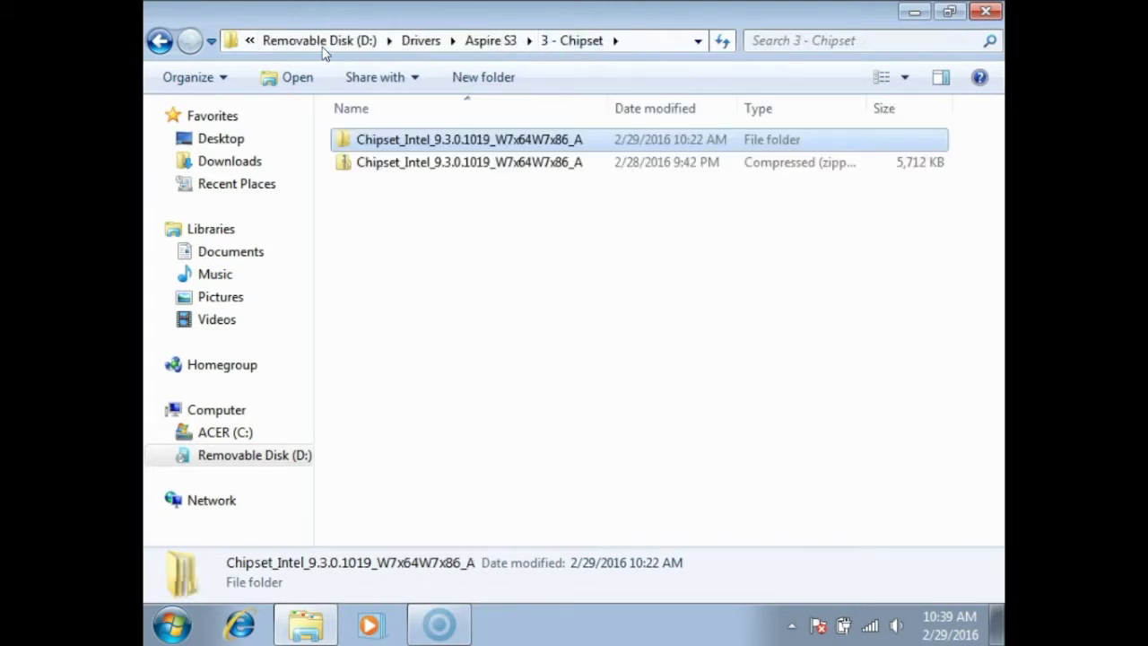
{"action": "left_click", "coordinate": [474, 39]}
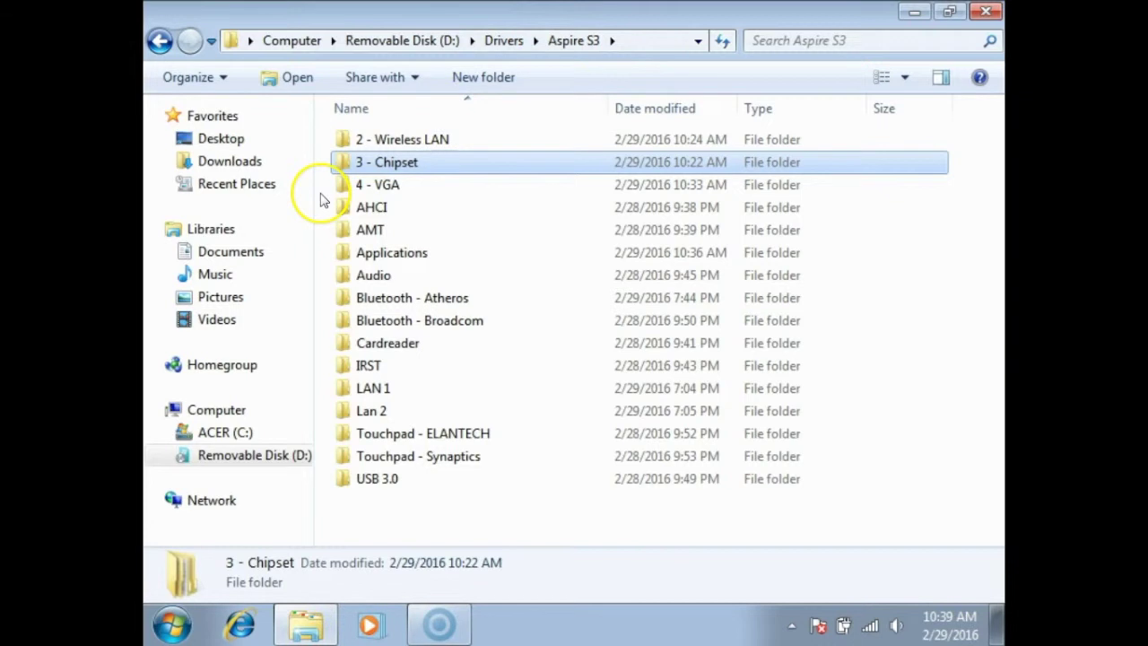
{"action": "double_click", "coordinate": [368, 185]}
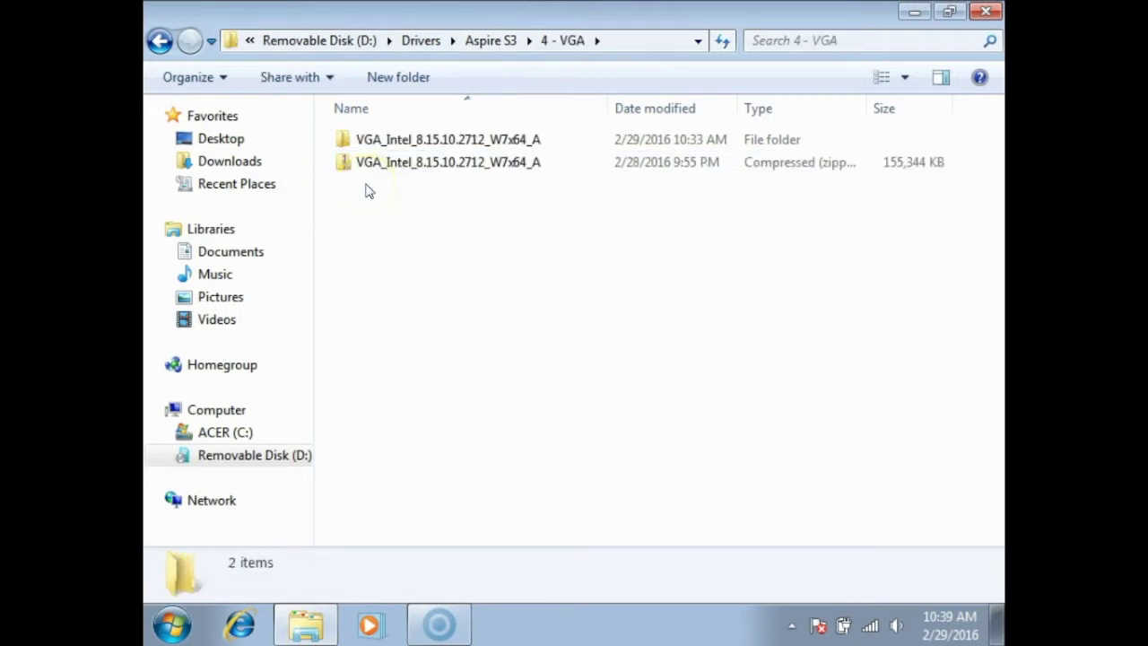
{"action": "left_click", "coordinate": [401, 144]}
{"action": "double_click", "coordinate": [401, 144]}
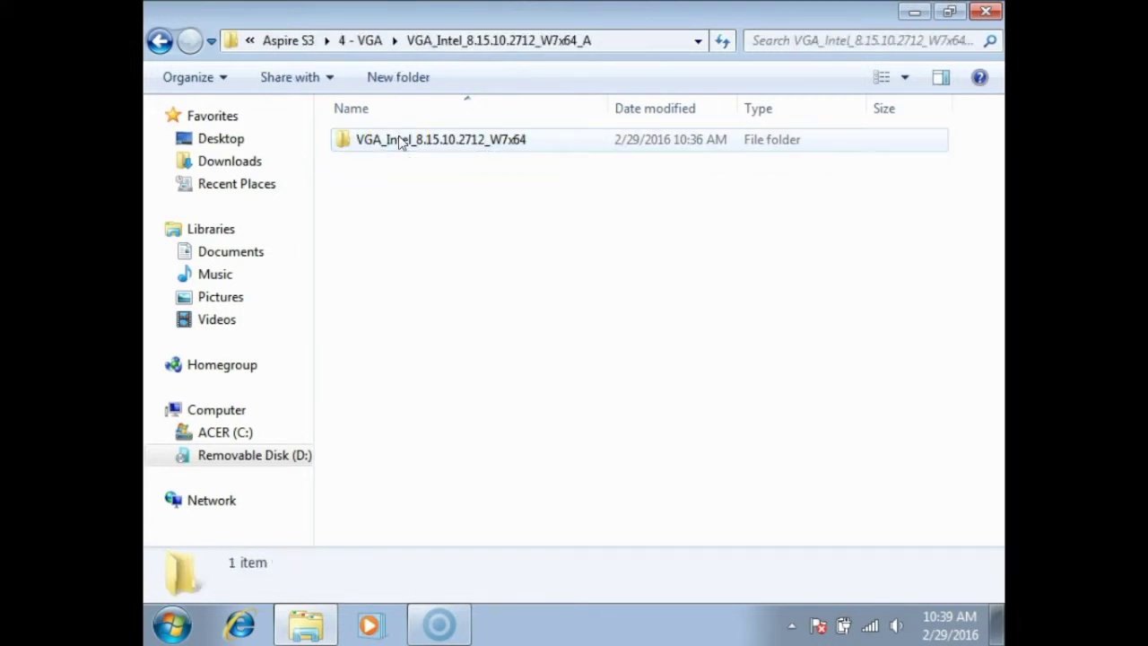
{"action": "double_click", "coordinate": [401, 144]}
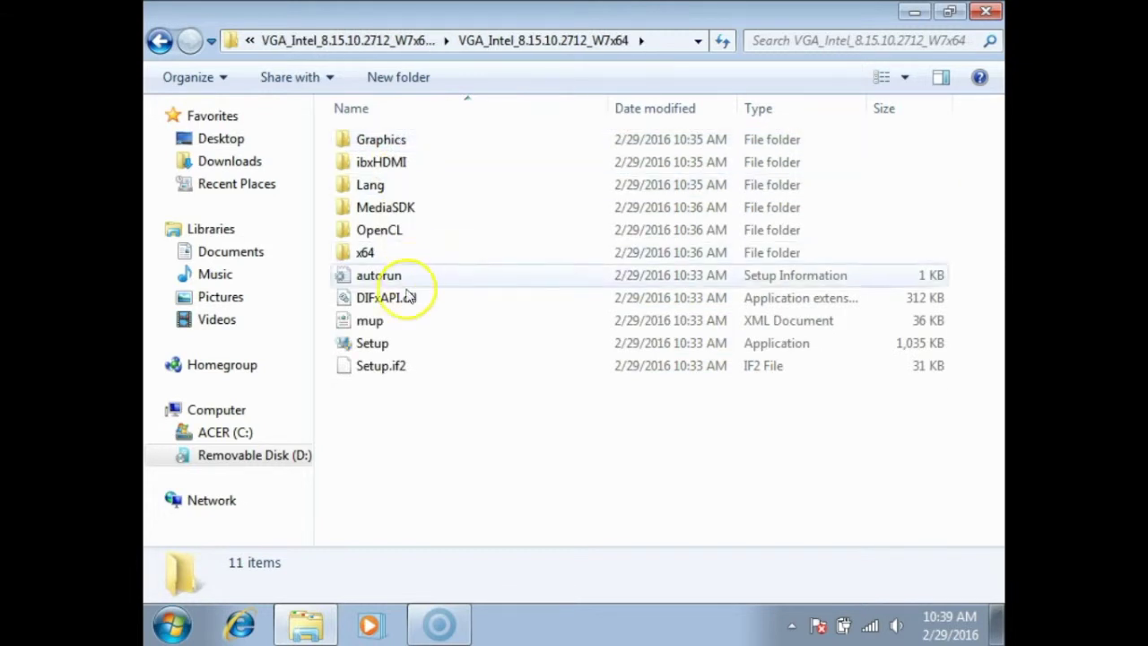
{"action": "left_click", "coordinate": [408, 343]}
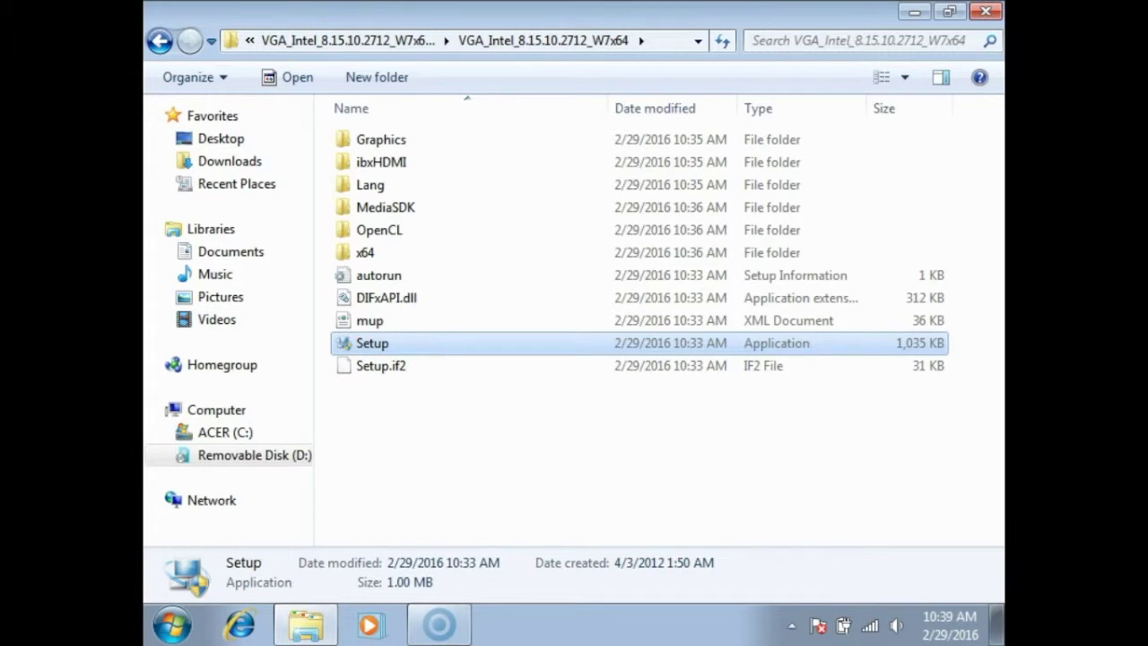
{"action": "double_click", "coordinate": [668, 350]}
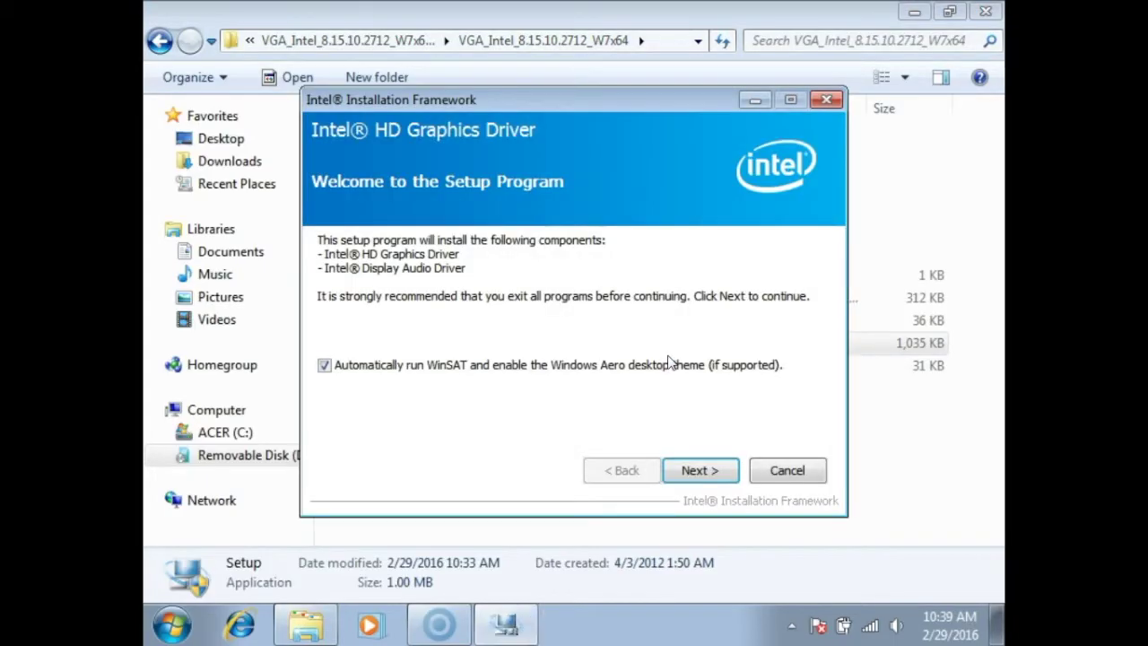
Install the Intel HD Graphics Driver, accepting the license agreement and finishing without restarting the computer
{"action": "left_click", "coordinate": [678, 472]}
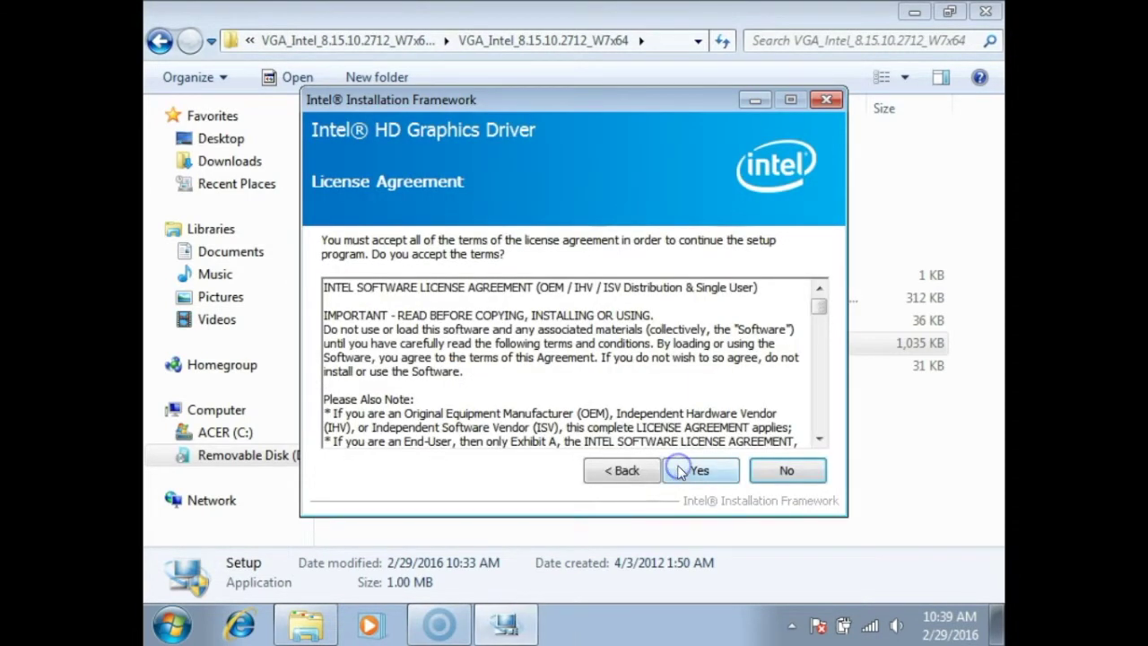
{"action": "left_click", "coordinate": [679, 472]}
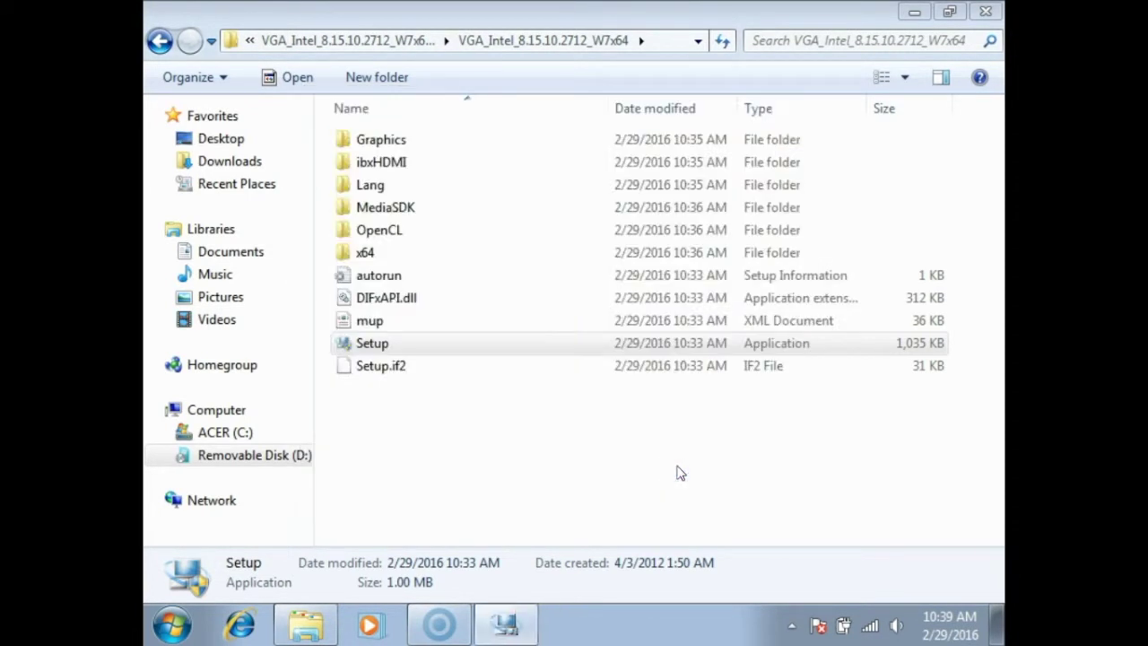
{"action": "left_click", "coordinate": [493, 632]}
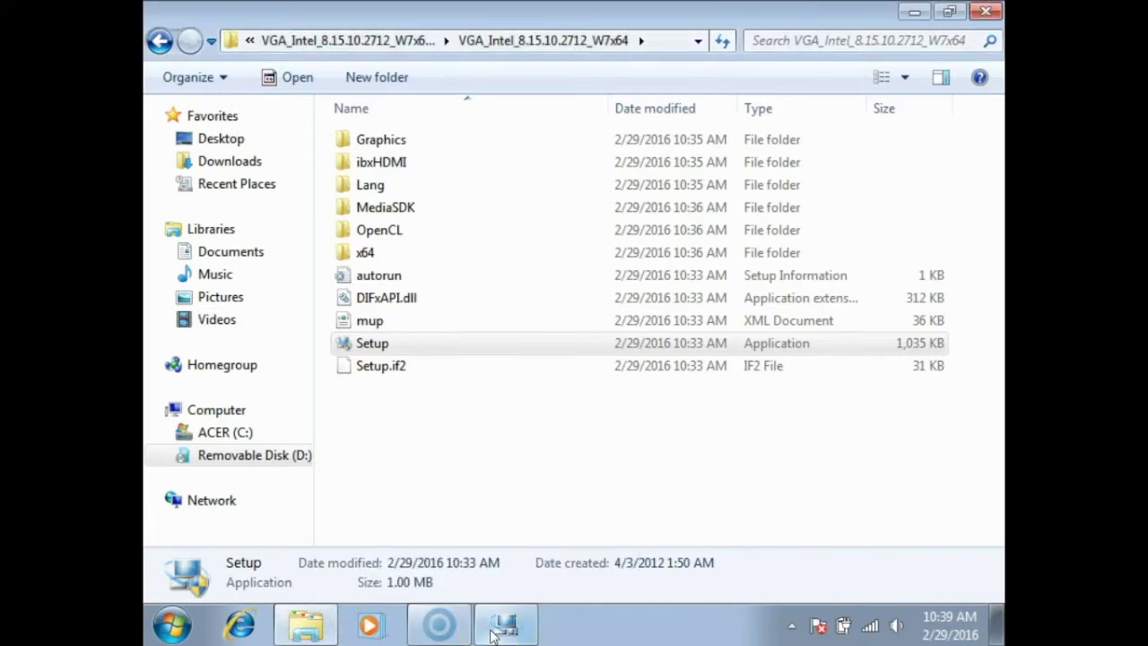
{"action": "left_click", "coordinate": [497, 625]}
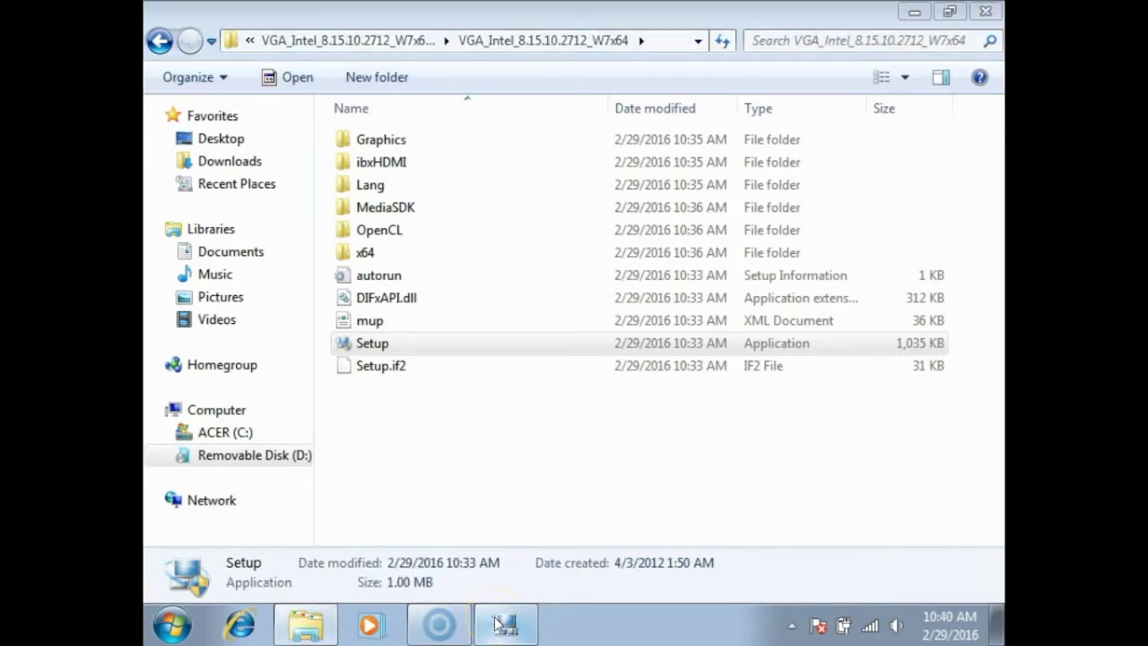
{"action": "left_click", "coordinate": [699, 471]}
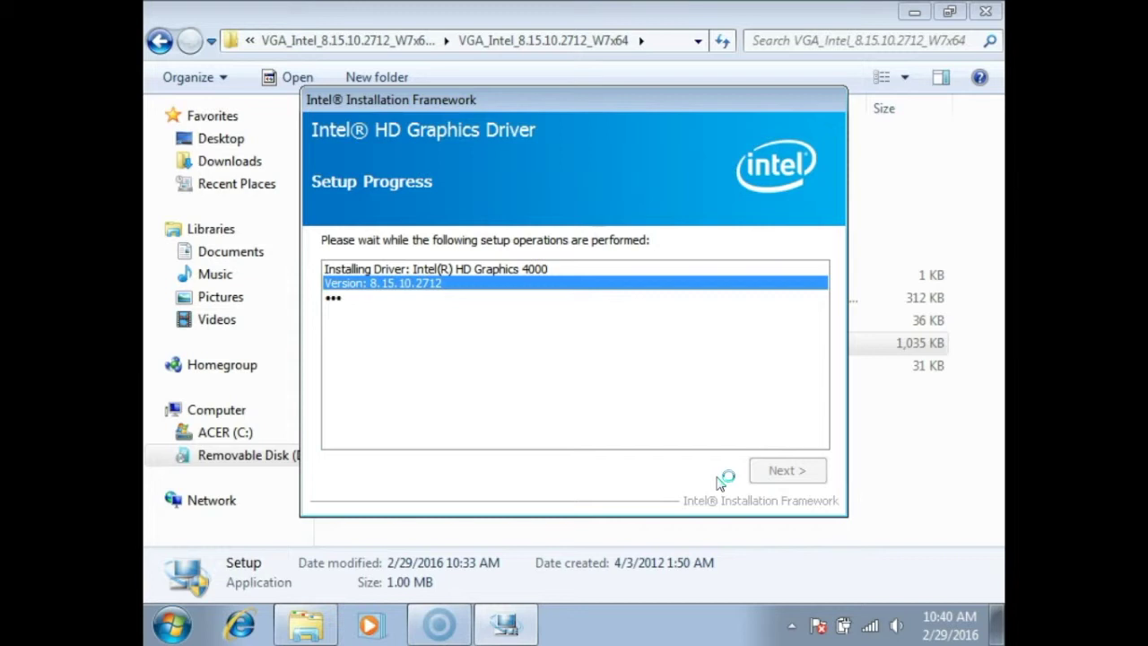
{"action": "left_click", "coordinate": [646, 449]}
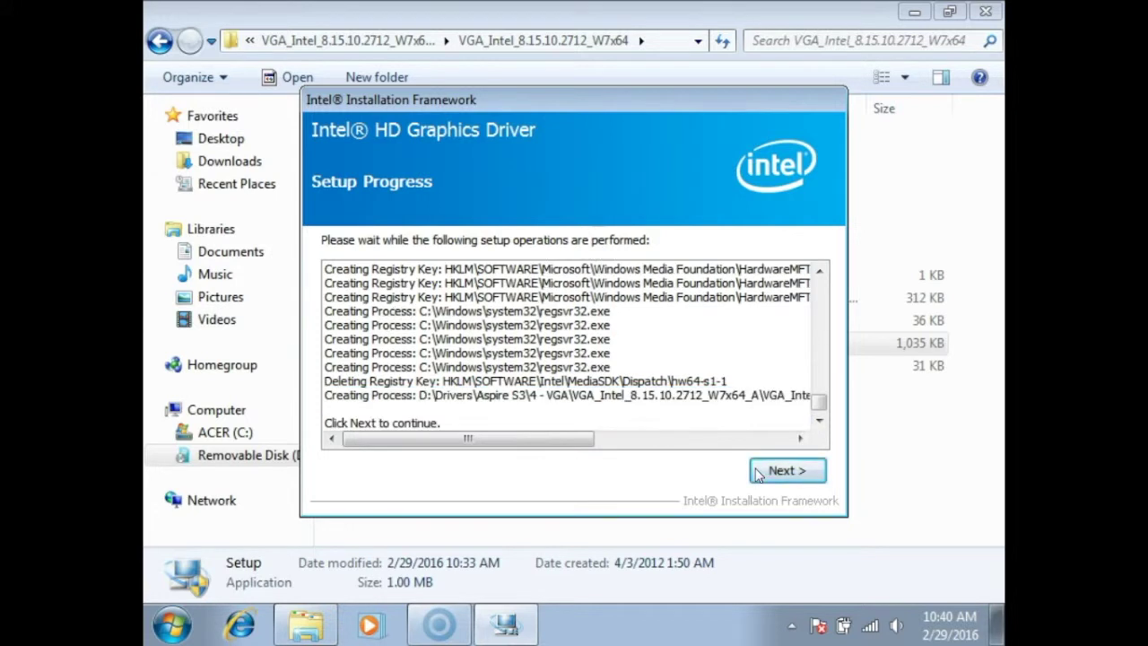
{"action": "left_click", "coordinate": [786, 470]}
{"action": "left_click", "coordinate": [339, 332]}
{"action": "left_click", "coordinate": [781, 469]}
Extract the AHCI_Intel_11.0.0.1032_W7x64_A zip in the AHCI folder of Aspire S3 and open the extracted driver folder
{"action": "left_click", "coordinate": [371, 41]}
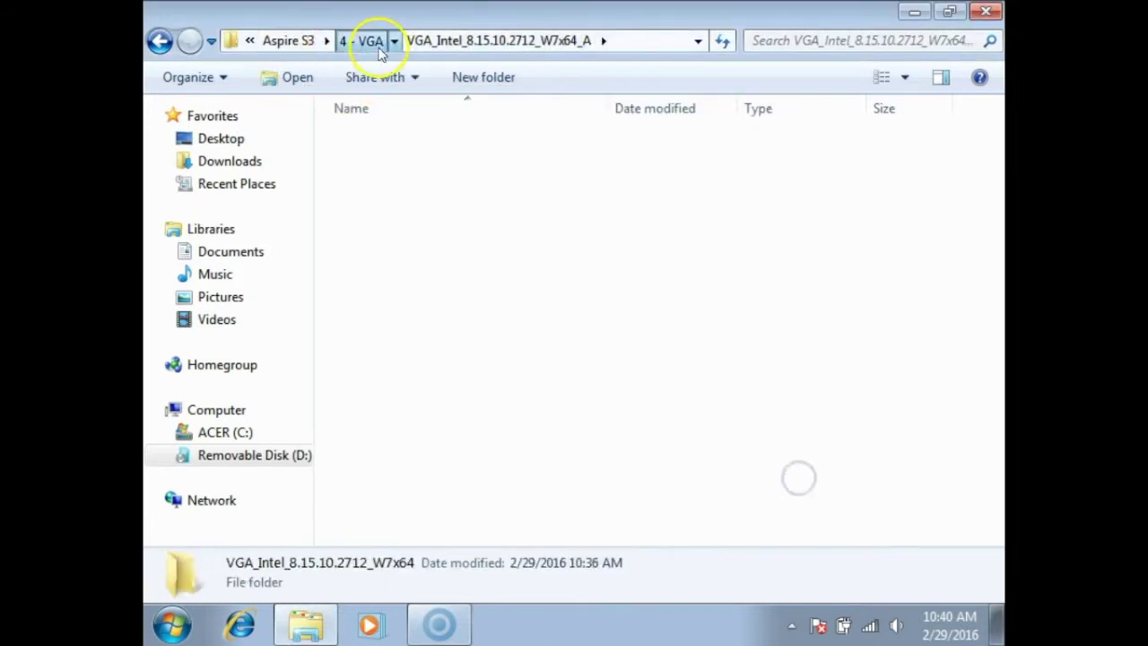
{"action": "left_click", "coordinate": [288, 41]}
{"action": "double_click", "coordinate": [375, 207]}
{"action": "double_click", "coordinate": [384, 144]}
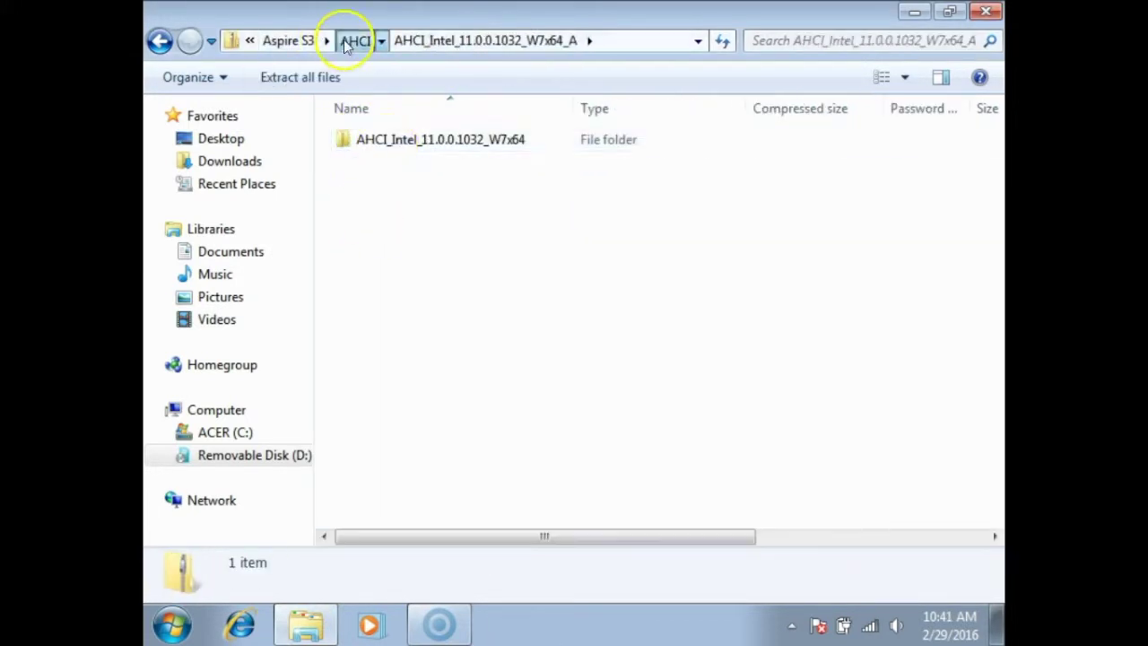
{"action": "left_click", "coordinate": [346, 44]}
{"action": "right_click", "coordinate": [385, 147]}
{"action": "left_click", "coordinate": [453, 215]}
{"action": "left_click", "coordinate": [770, 516]}
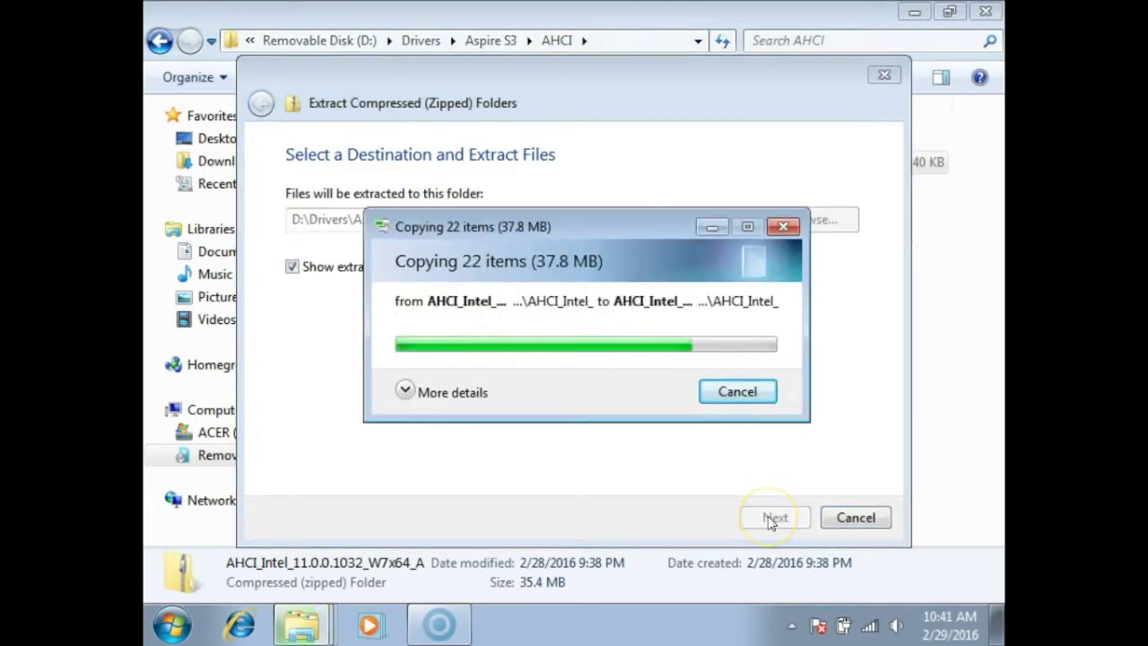
{"action": "double_click", "coordinate": [440, 139]}
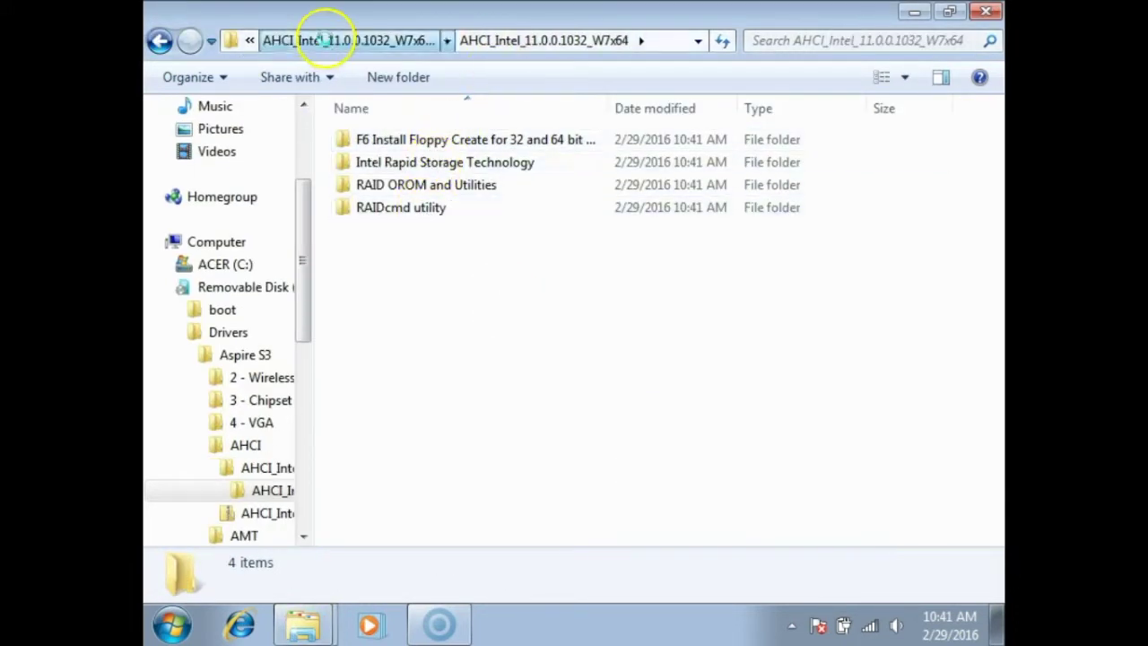
Go to the AMT folder of Aspire S3 and extract the AMT_Intel_8.0.0.1262_W7x64_A zip there
{"action": "left_click", "coordinate": [302, 40]}
{"action": "left_click", "coordinate": [491, 40]}
{"action": "double_click", "coordinate": [359, 228]}
{"action": "double_click", "coordinate": [404, 141]}
{"action": "left_click", "coordinate": [356, 40]}
{"action": "right_click", "coordinate": [435, 140]}
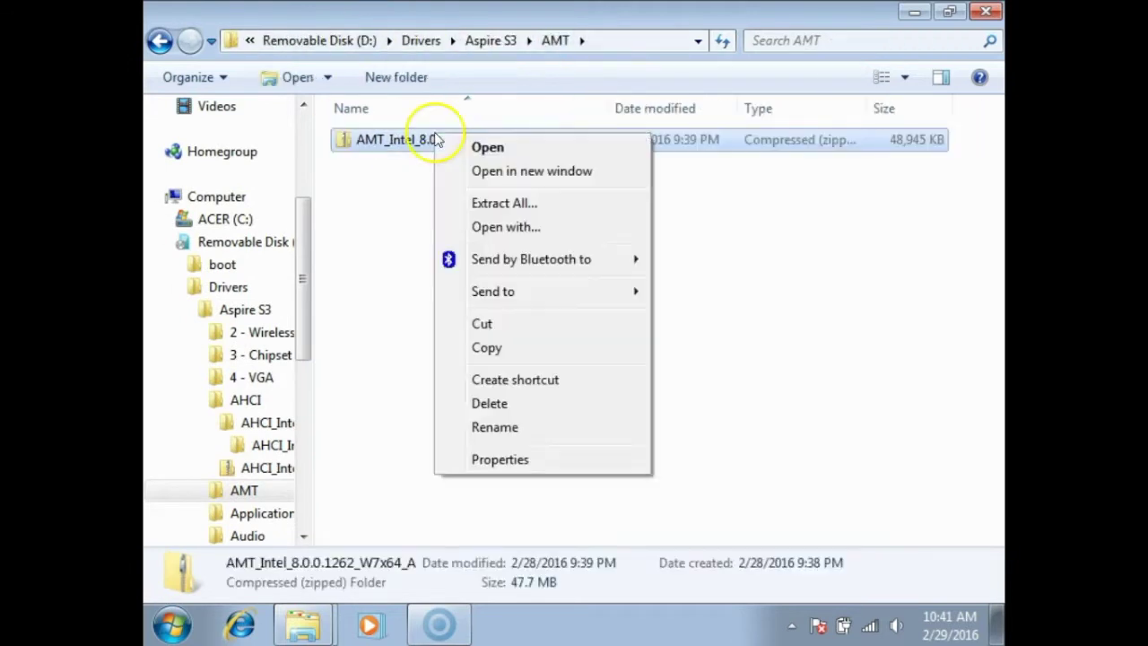
{"action": "left_click", "coordinate": [484, 200]}
{"action": "left_click", "coordinate": [770, 517]}
{"action": "left_click", "coordinate": [409, 392]}
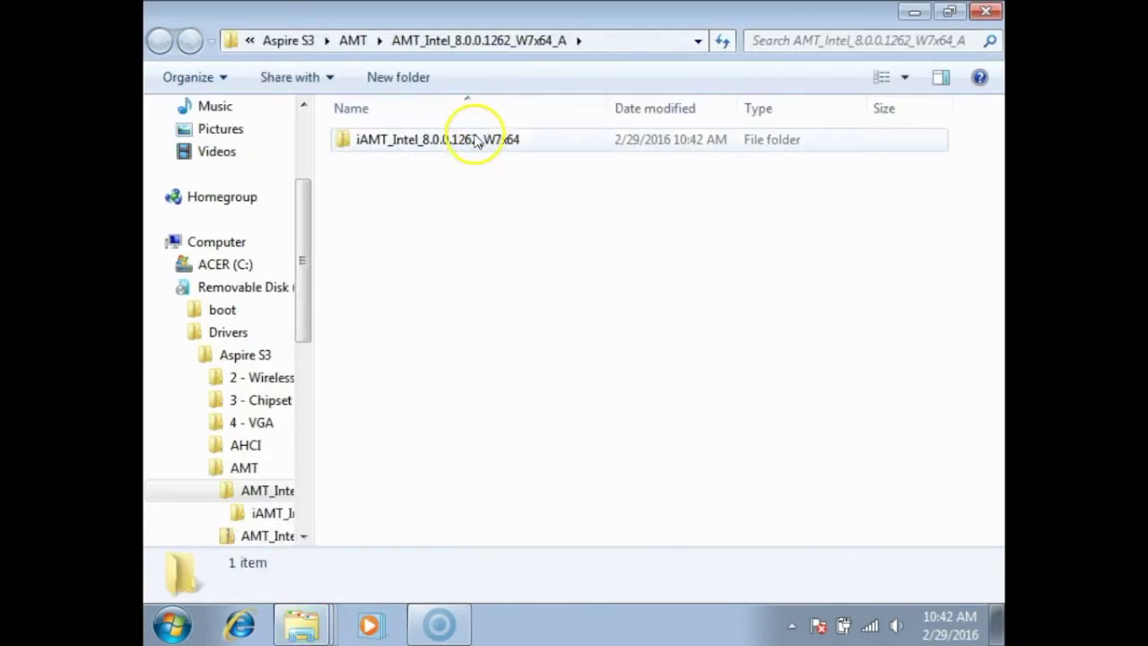
Run Setup from the iAMT_Intel_8.0.0.1262_W7x64 folder and install the Intel Management Engine Components
{"action": "double_click", "coordinate": [472, 134]}
{"action": "double_click", "coordinate": [402, 479]}
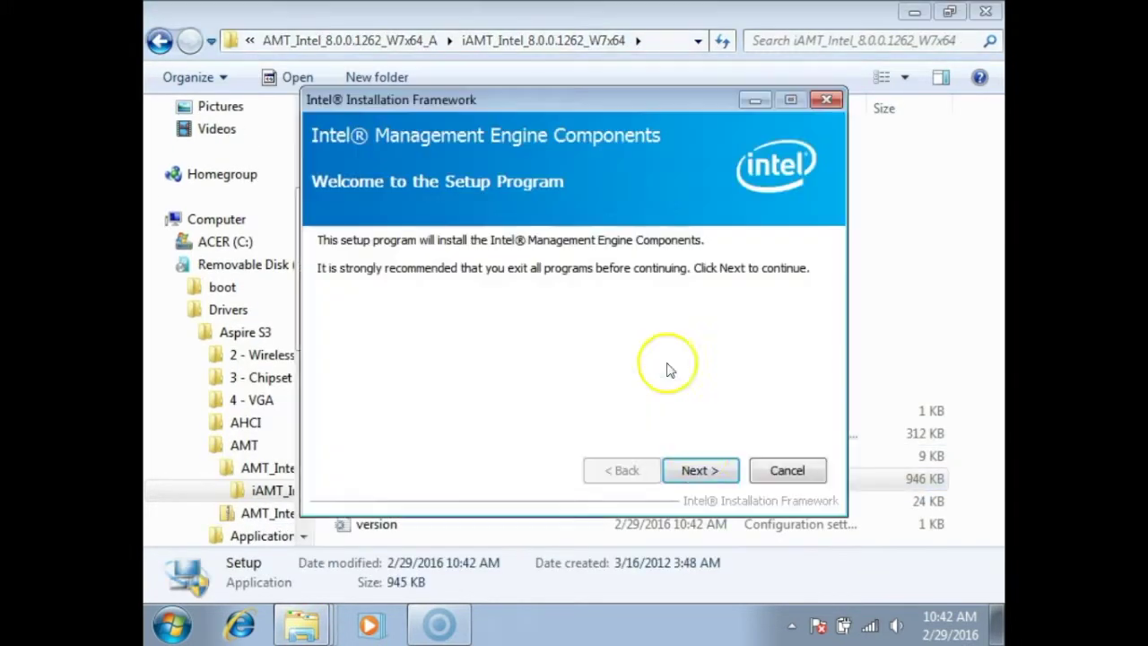
{"action": "left_click", "coordinate": [697, 470]}
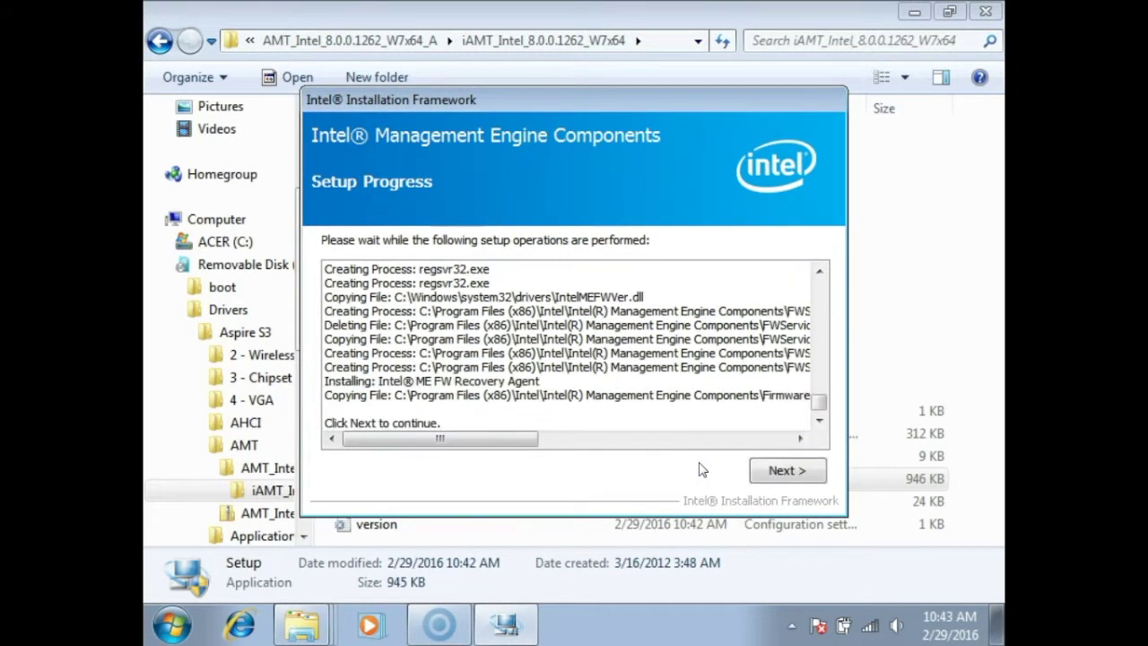
{"action": "left_click", "coordinate": [763, 469]}
{"action": "left_click", "coordinate": [381, 444]}
{"action": "left_click", "coordinate": [760, 477]}
Return to Aspire S3 and extract the Audio_Realtek_6.0.1.6597_W7x64_A zip in the Audio folder
{"action": "left_click", "coordinate": [450, 40]}
{"action": "mouse_move", "coordinate": [251, 41]}
{"action": "left_click", "coordinate": [269, 85]}
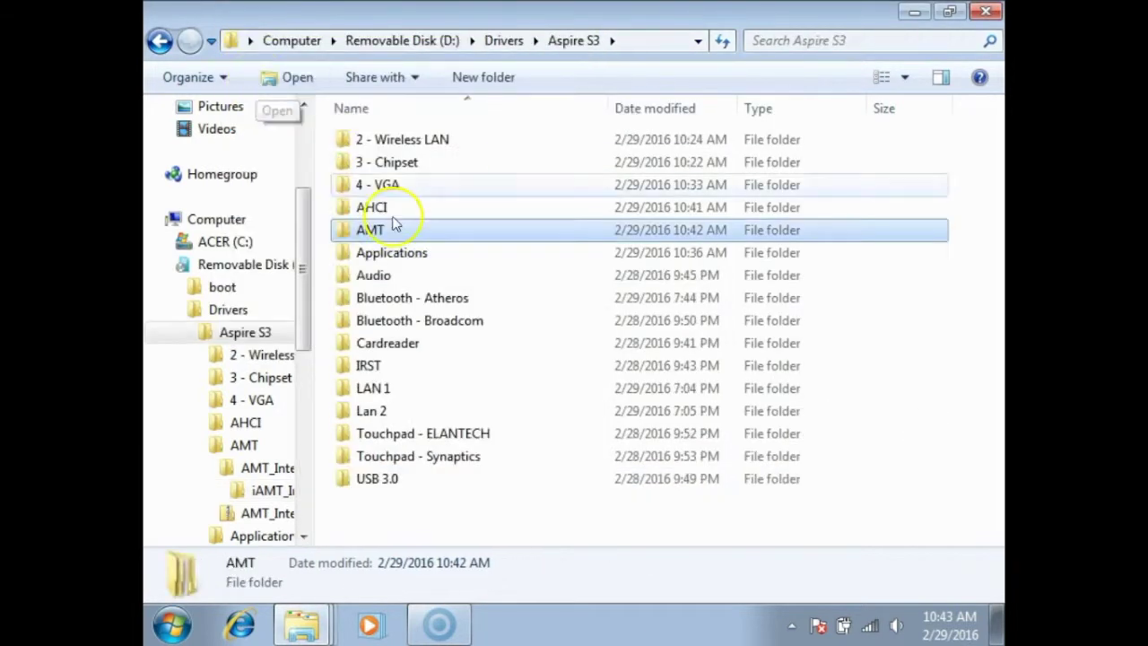
{"action": "double_click", "coordinate": [373, 274]}
{"action": "right_click", "coordinate": [462, 136]}
{"action": "left_click", "coordinate": [515, 210]}
{"action": "left_click", "coordinate": [774, 515]}
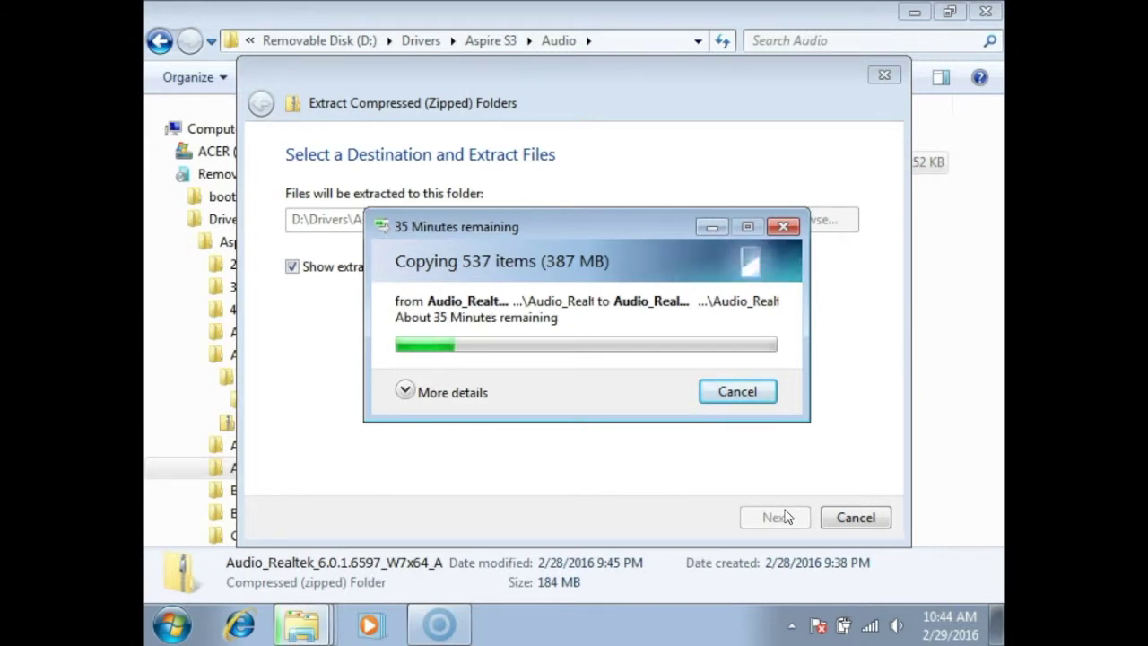
{"action": "left_click", "coordinate": [398, 391]}
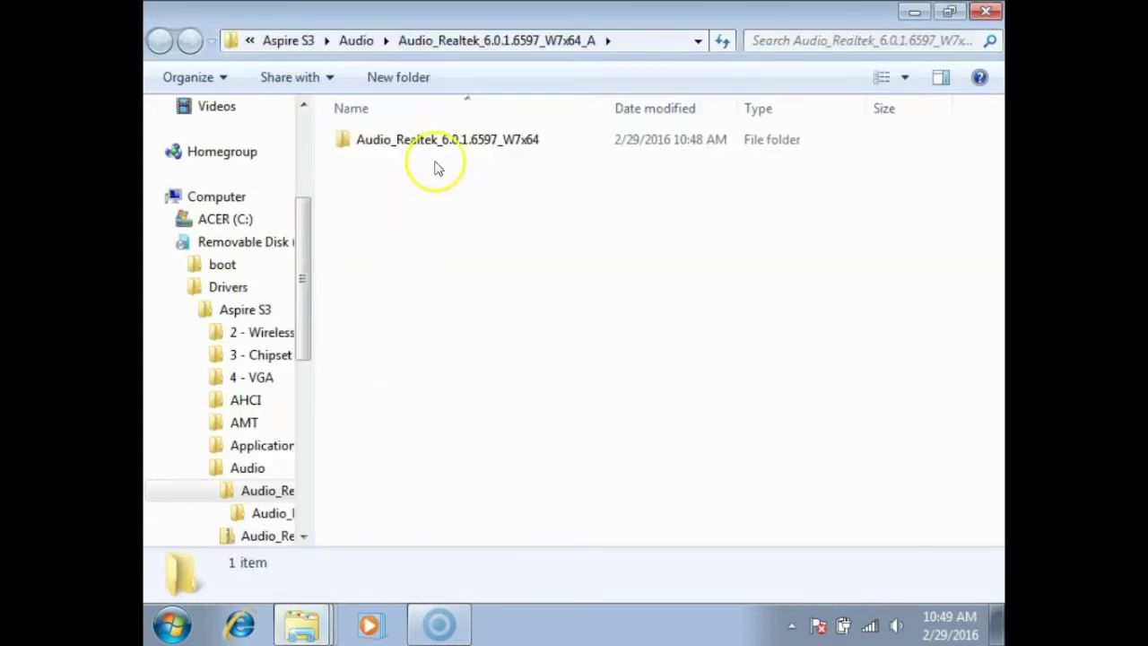
Run the setup from the Audio_Realtek_6.0.1.6597_W7x64 folder and agree to install the Realtek High Definition Audio Driver
{"action": "double_click", "coordinate": [428, 139]}
{"action": "double_click", "coordinate": [422, 434]}
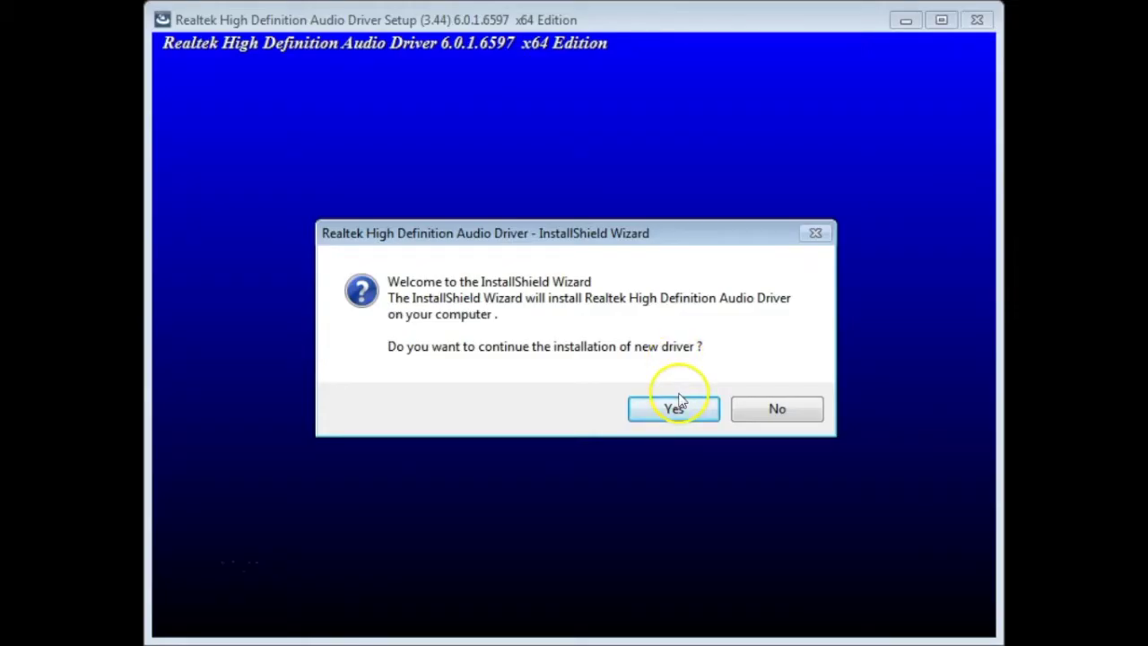
{"action": "left_click", "coordinate": [661, 403]}
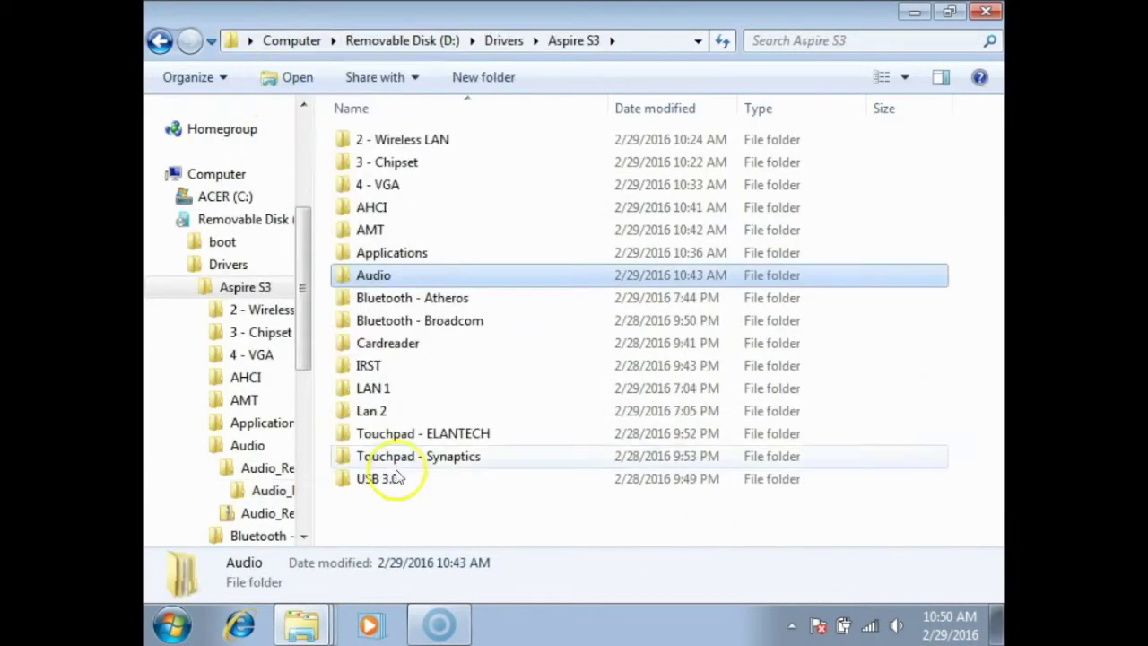
Extract the USB 3.0_Intel_1.0.4.220_W7x64_A zip in the USB 3.0 folder of Aspire S3
{"action": "double_click", "coordinate": [389, 476]}
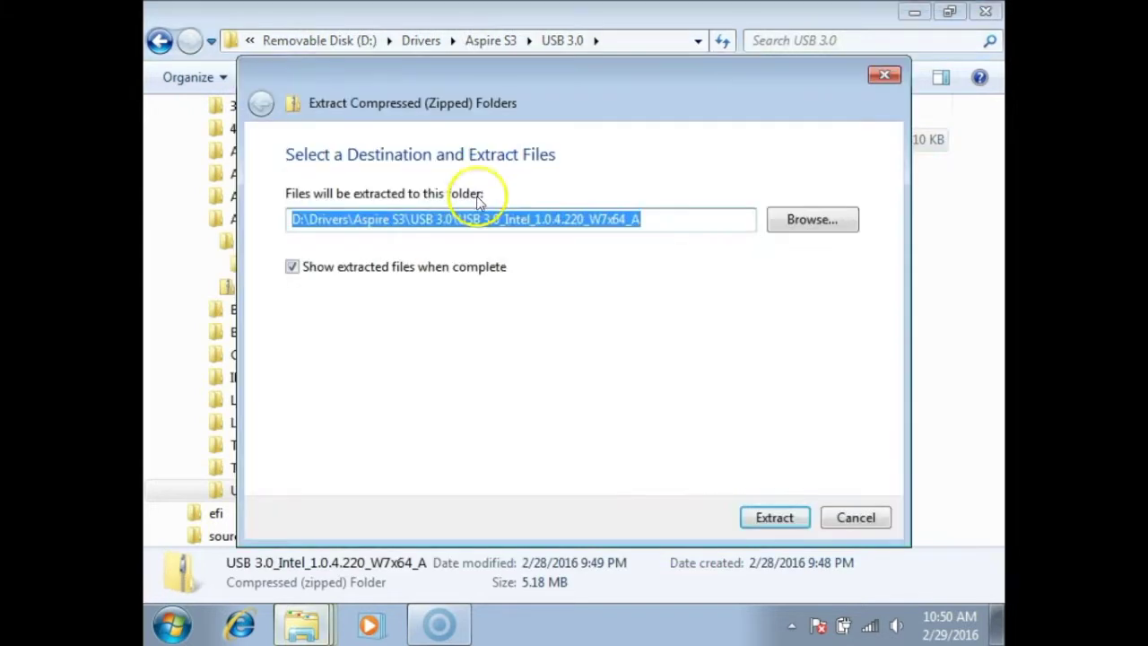
{"action": "left_click", "coordinate": [773, 518]}
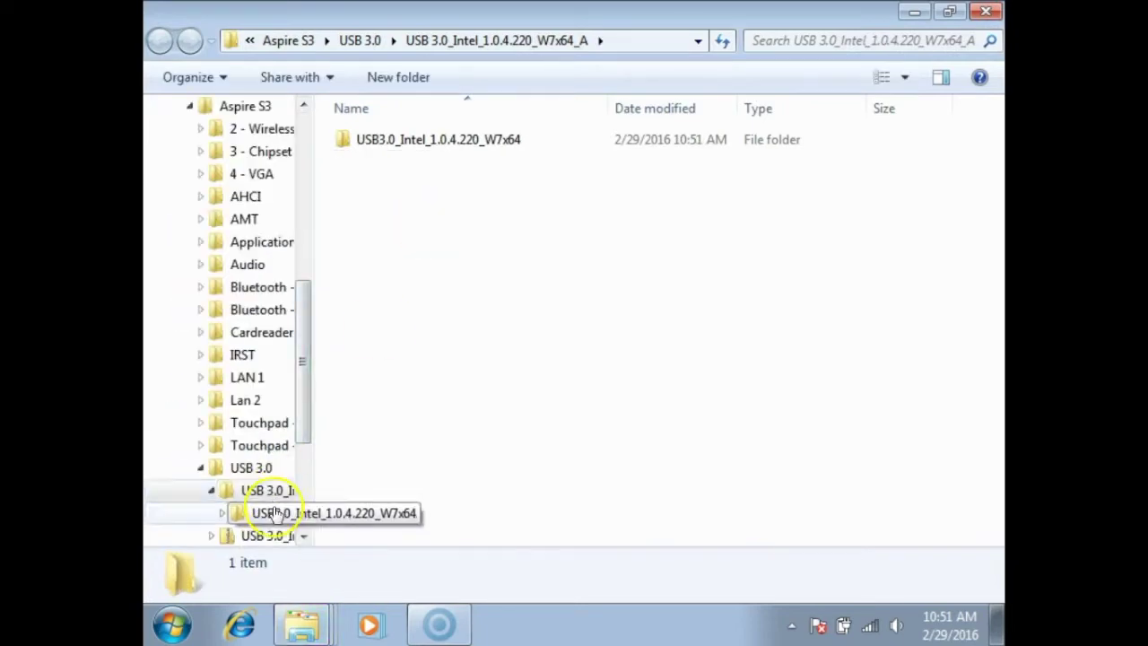
Run Setup from the USB3.0_Intel_1.0.4.220_W7x64 folder and install the Intel USB 3.0 eXtensible Host Controller Driver
{"action": "left_click", "coordinate": [269, 513]}
{"action": "left_click", "coordinate": [369, 275]}
{"action": "double_click", "coordinate": [369, 274]}
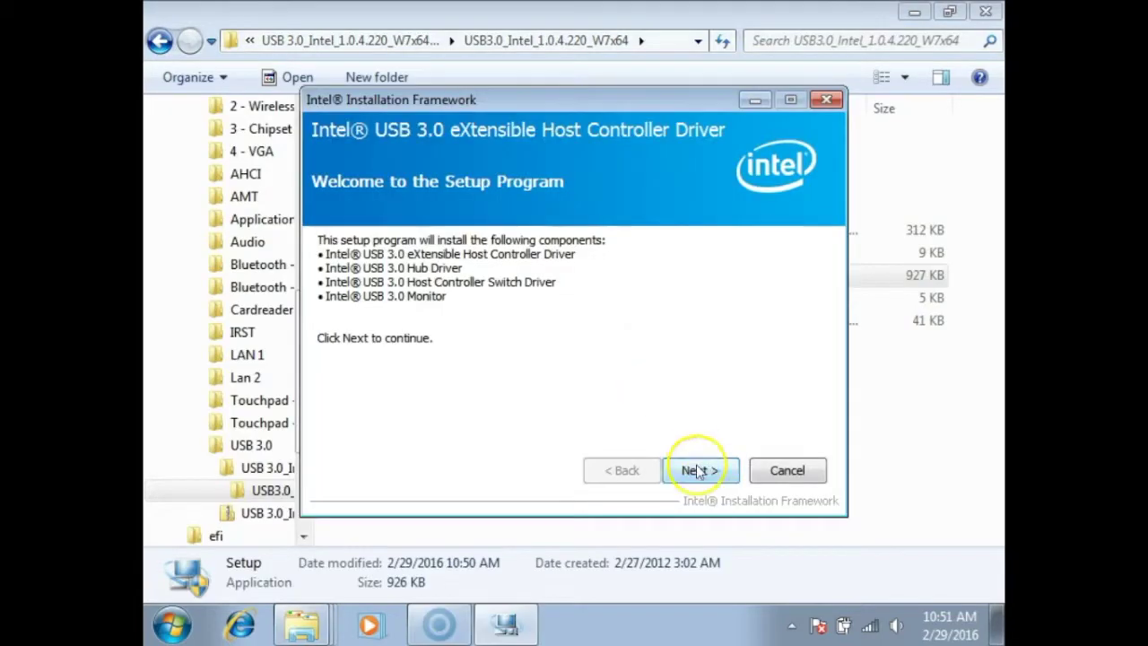
{"action": "left_click", "coordinate": [698, 469]}
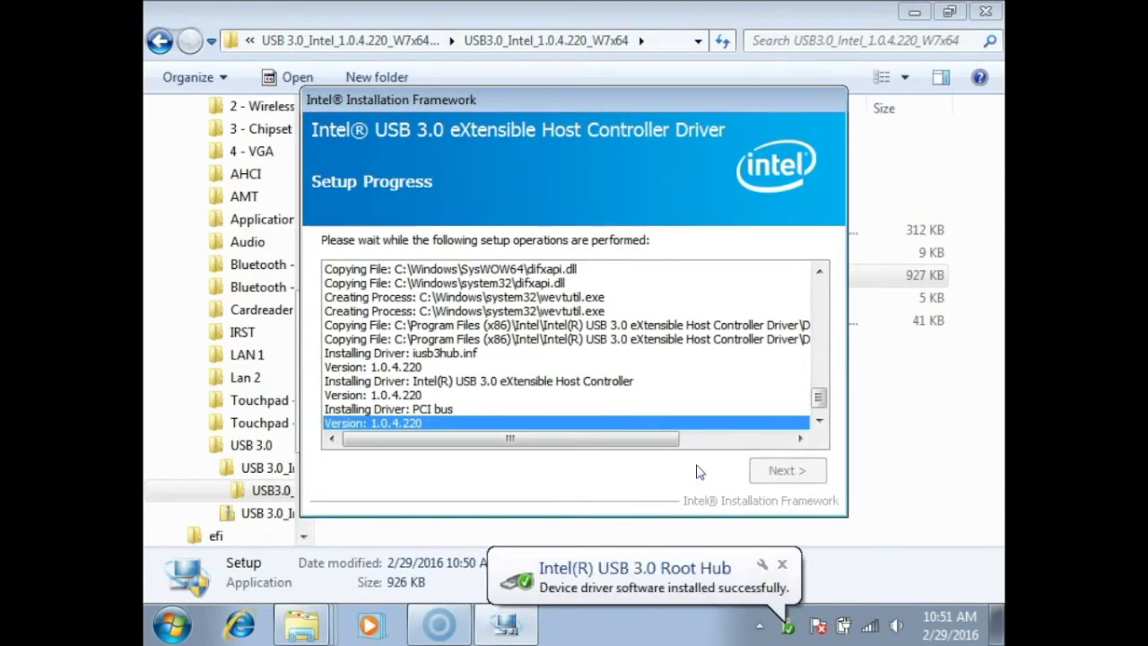
{"action": "left_click", "coordinate": [788, 471]}
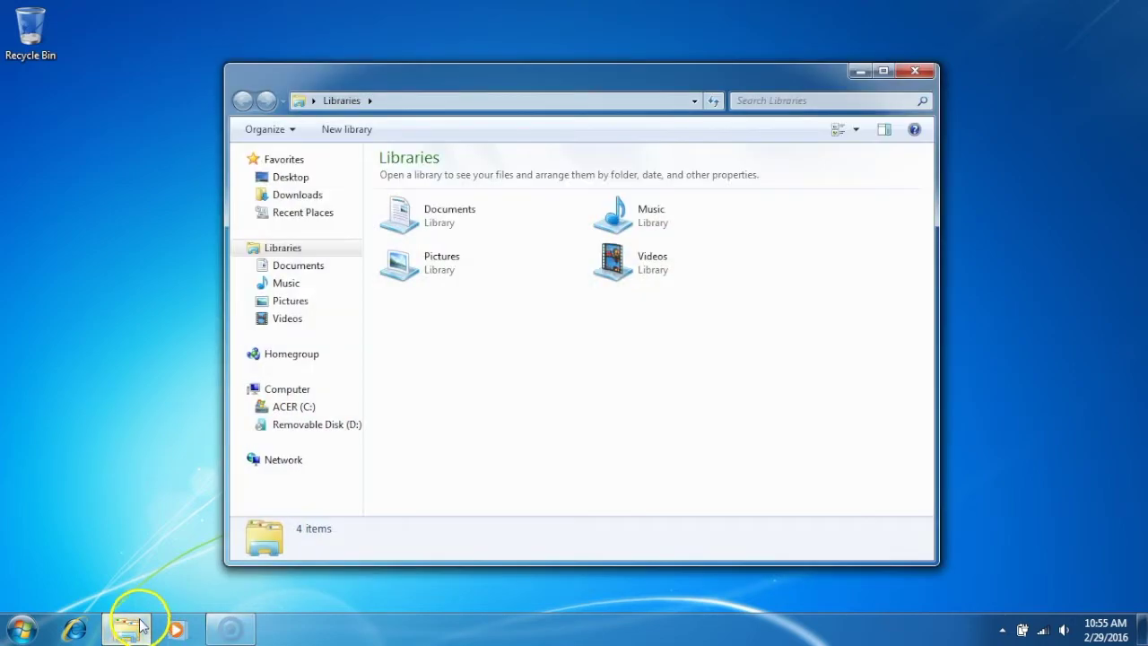
Extract the CardReader_Realtek_6.1.7601.39025_W7x64_A zip in the Drivers > Aspire S3 > Cardreader folder on Removable Disk (D:)
{"action": "left_click", "coordinate": [314, 424]}
{"action": "double_click", "coordinate": [412, 194]}
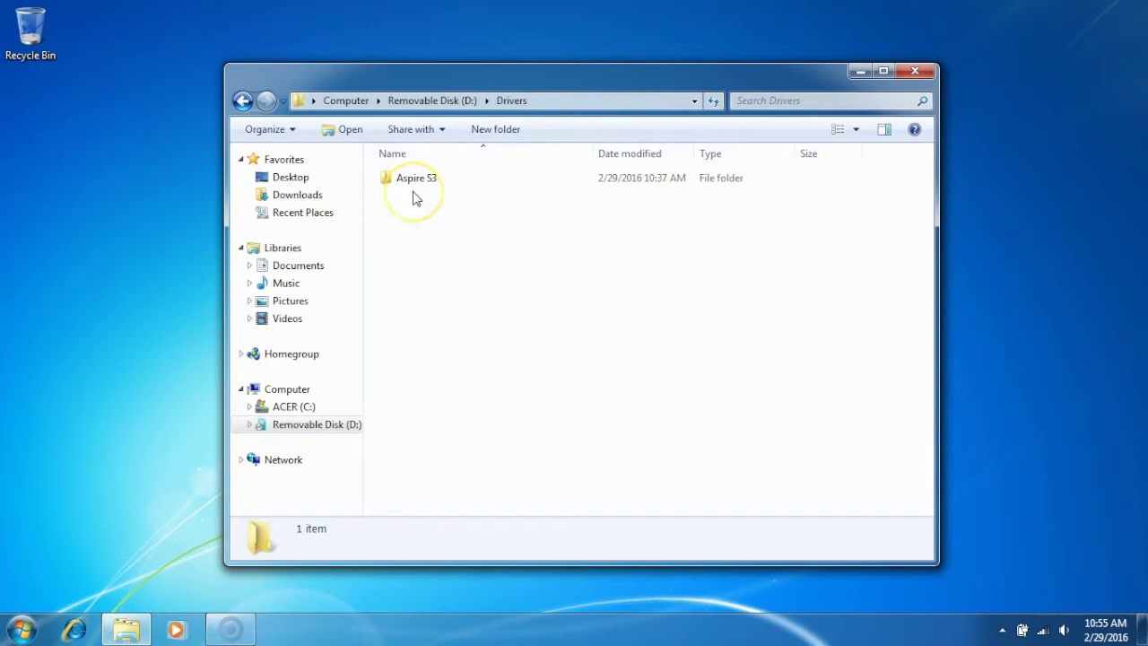
{"action": "double_click", "coordinate": [417, 182]}
{"action": "left_click", "coordinate": [425, 348]}
{"action": "double_click", "coordinate": [425, 348]}
{"action": "left_click", "coordinate": [410, 184]}
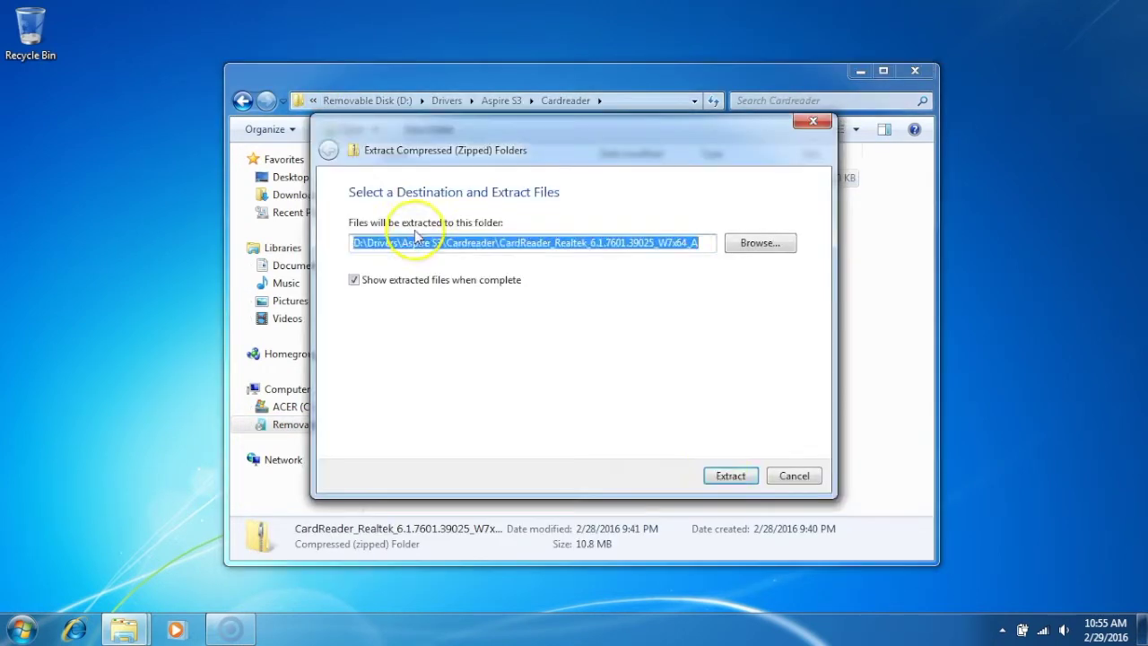
{"action": "key", "text": "Return"}
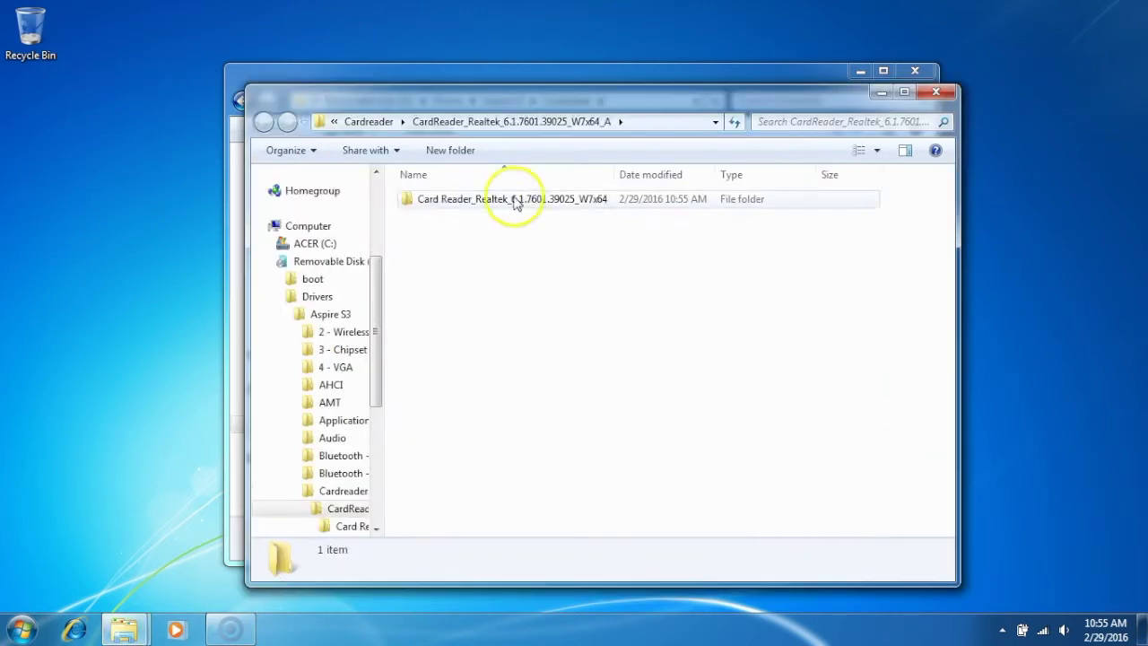
Run setup from the Card Reader_Realtek_6.1.7601.39025_W7x64 folder and install the Realtek USB 2.0 Card Reader driver
{"action": "double_click", "coordinate": [512, 200]}
{"action": "left_click", "coordinate": [453, 410]}
{"action": "double_click", "coordinate": [453, 411]}
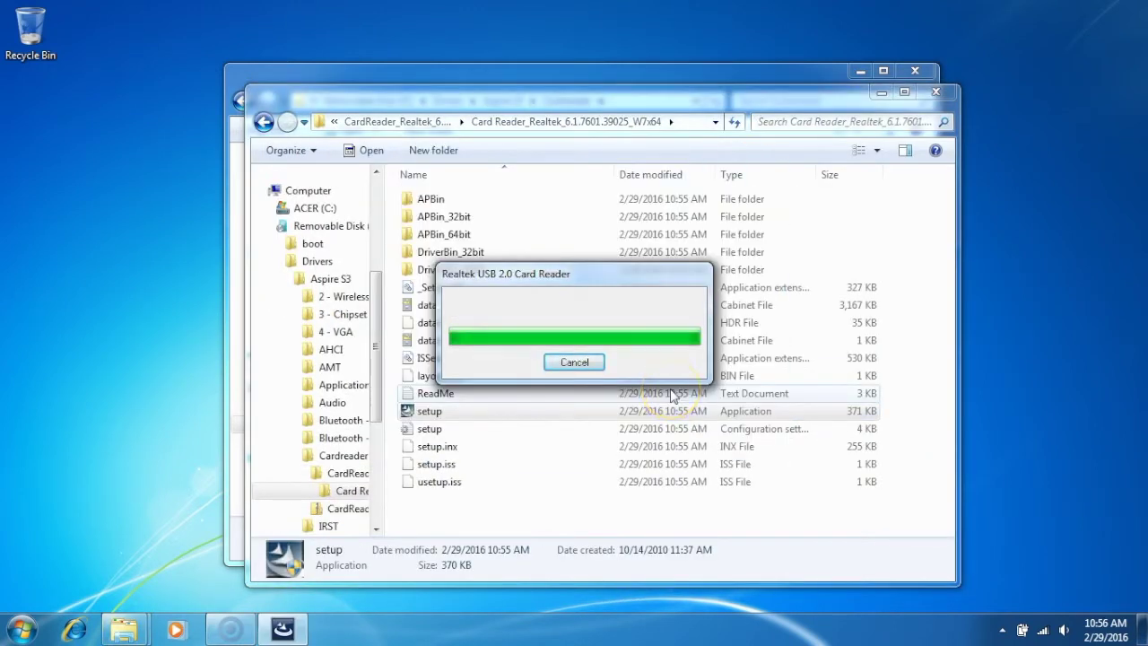
{"action": "left_click", "coordinate": [667, 461]}
Return to Aspire S3 and browse the Install_CD folder inside Bluetooth_Atheros_v8.0.1.312_W7x64_A
{"action": "left_click", "coordinate": [335, 122]}
{"action": "left_click", "coordinate": [365, 159]}
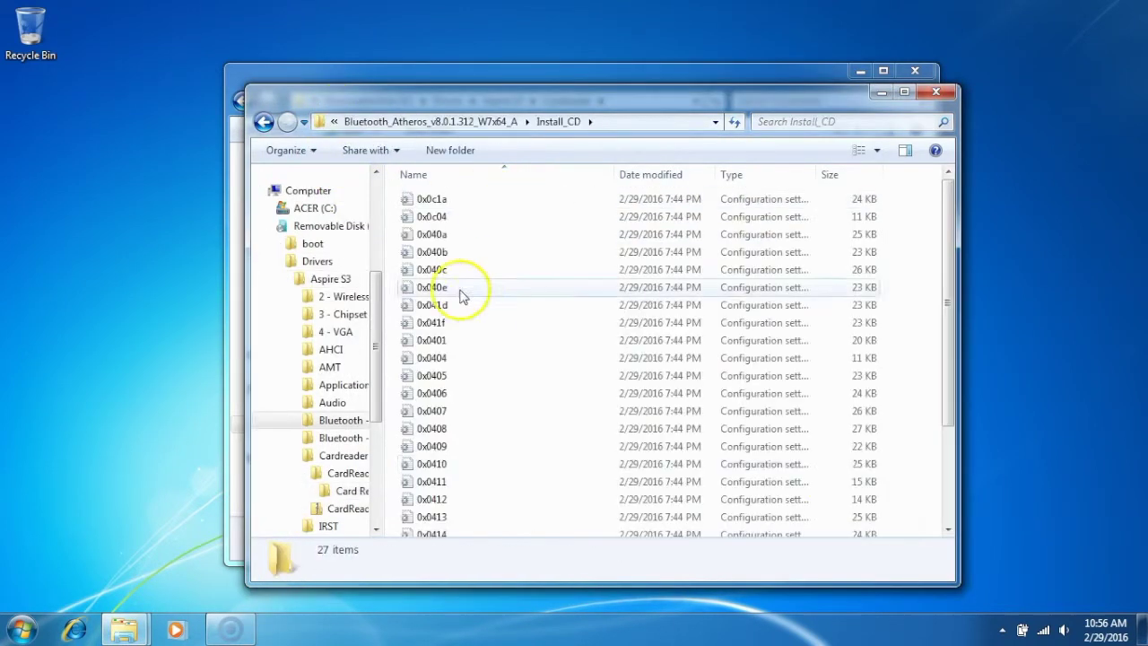
{"action": "scroll", "coordinate": [461, 295], "scroll_direction": "down", "scroll_amount": 5}
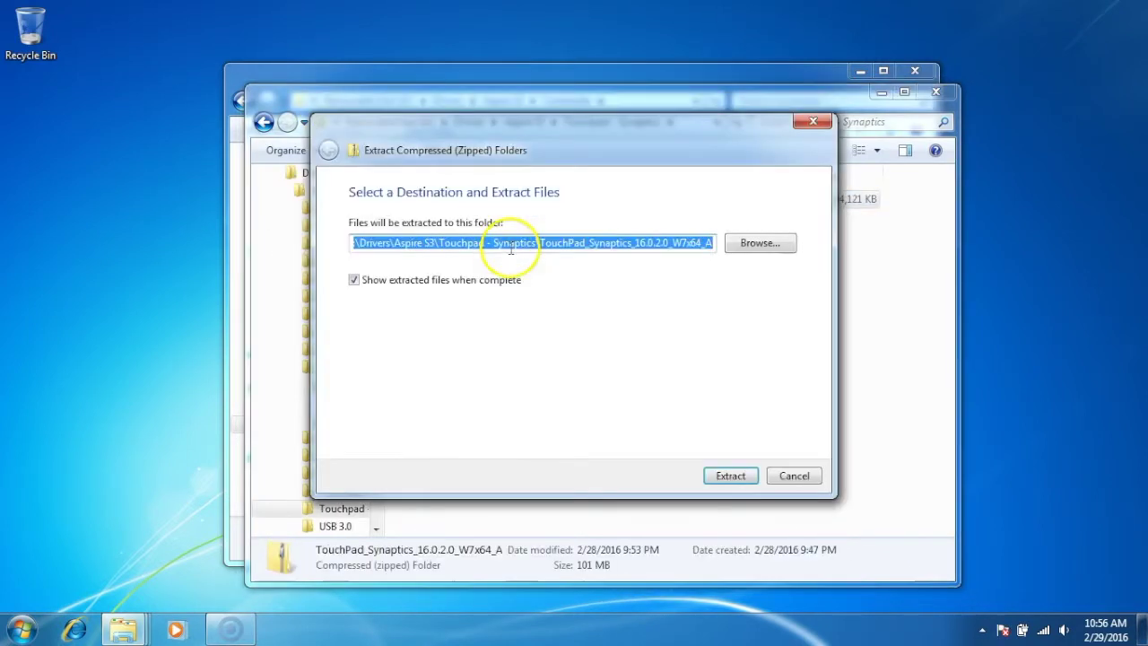
Extract the TouchPad_Synaptics_16.0.2.0_W7x64_A zip in the Touchpad - Synaptics folder and close that folder's window
{"action": "key", "text": "Return"}
{"action": "left_click", "coordinate": [465, 378]}
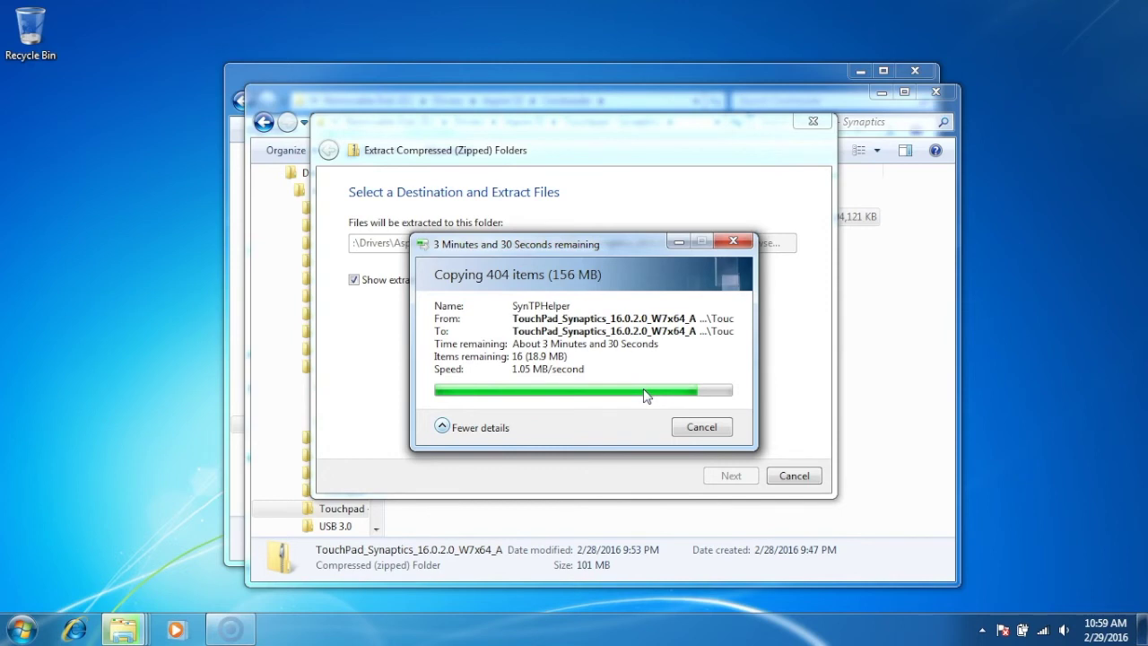
{"action": "left_click", "coordinate": [663, 513]}
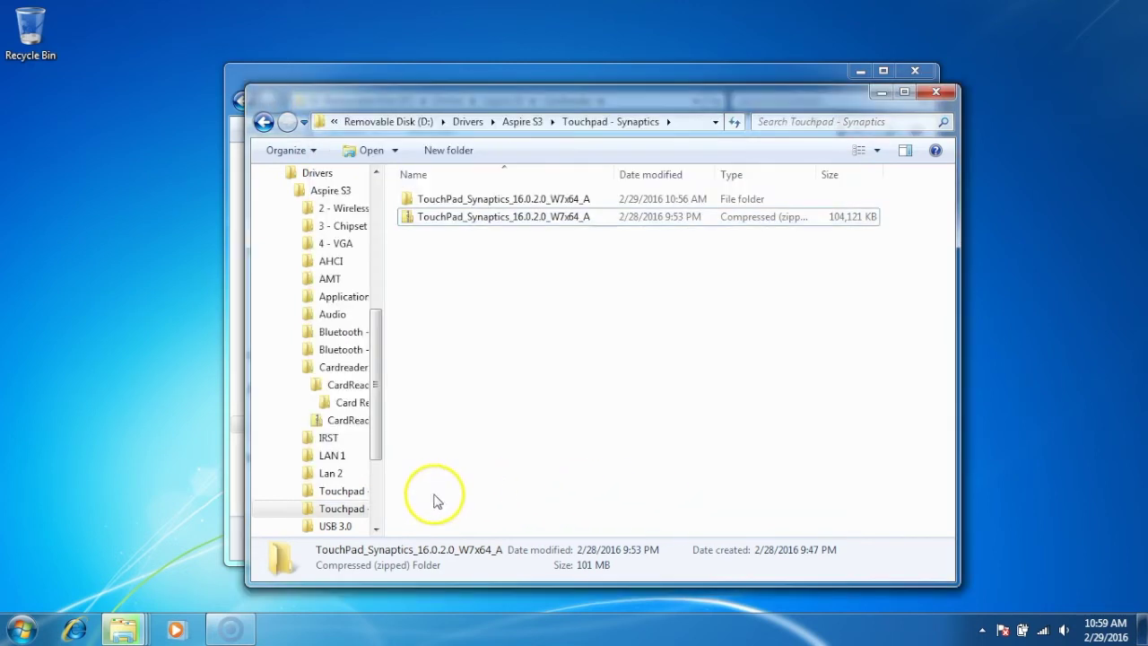
{"action": "left_click", "coordinate": [472, 274]}
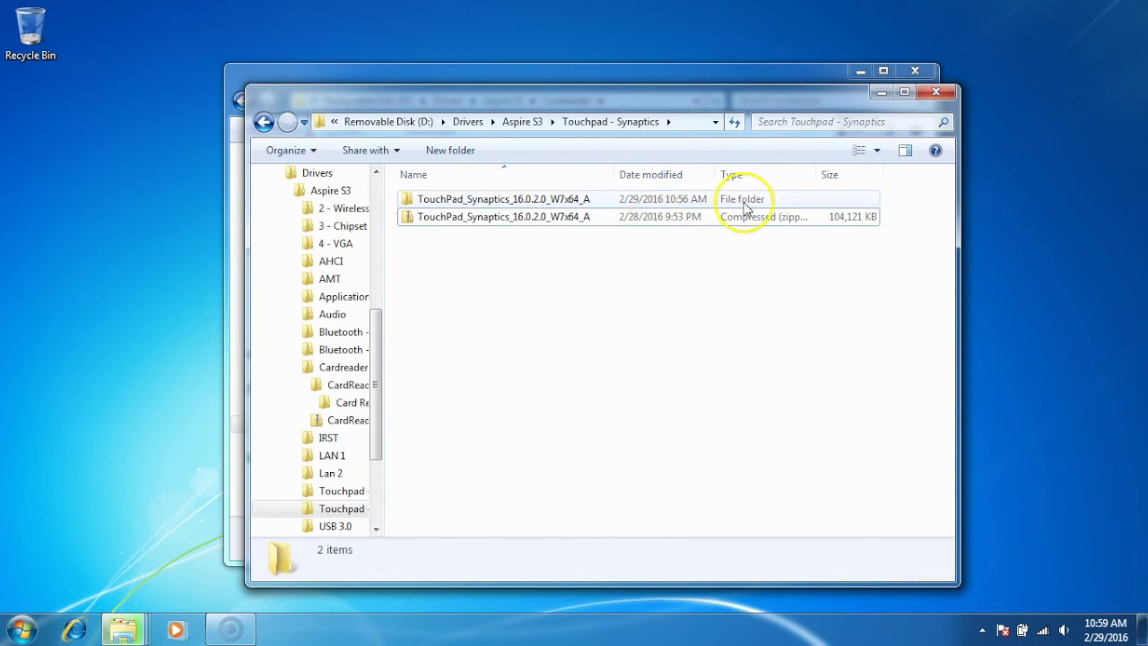
{"action": "left_click", "coordinate": [949, 93]}
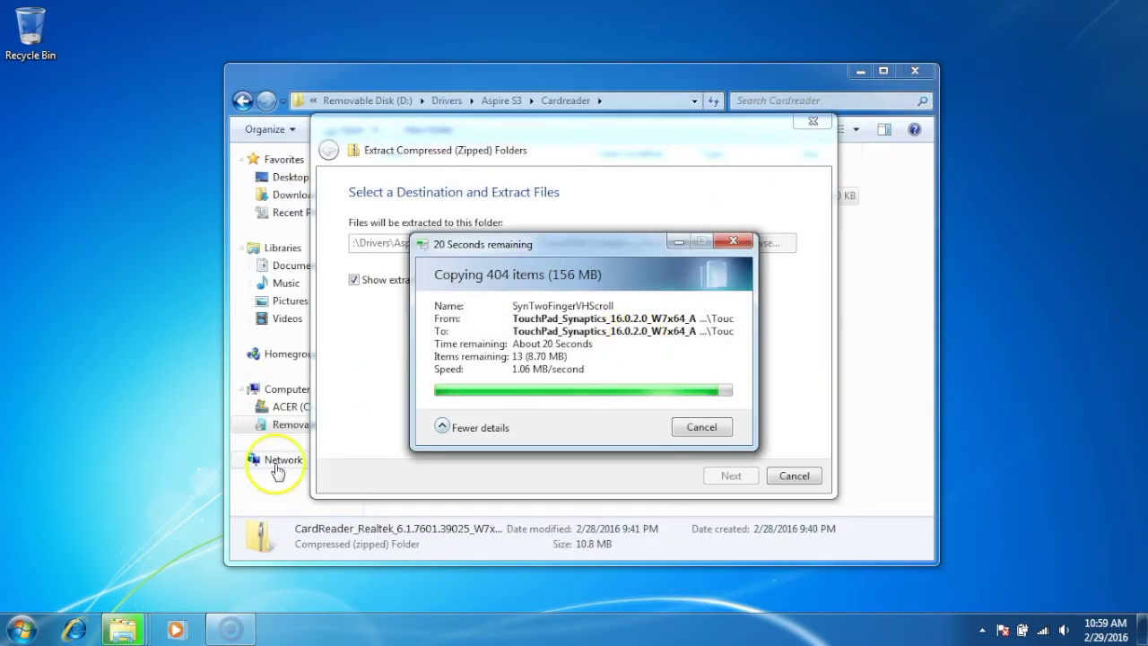